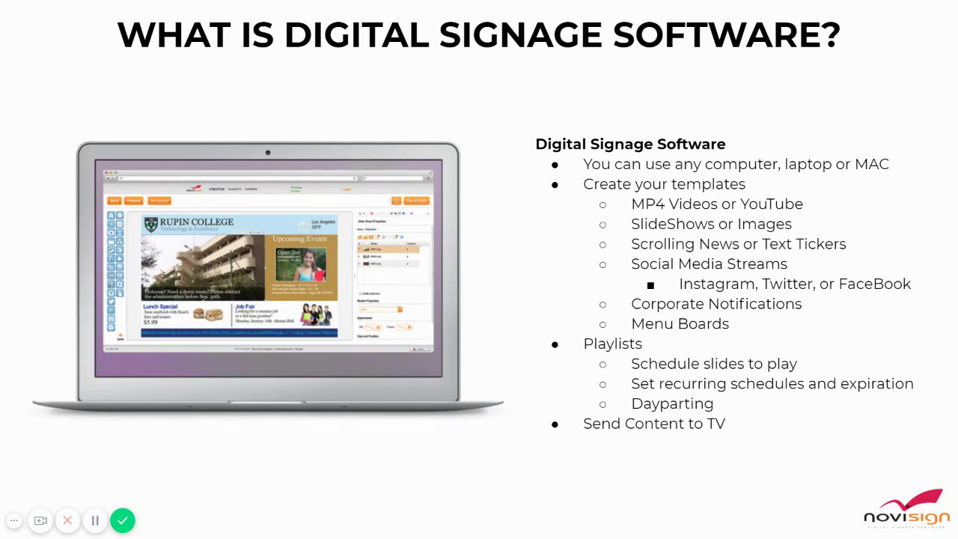
Step: Exit the slideshow, close the Loom tab and log in to NoviSign Studio's My Creatives
{"action": "key", "text": "Escape"}
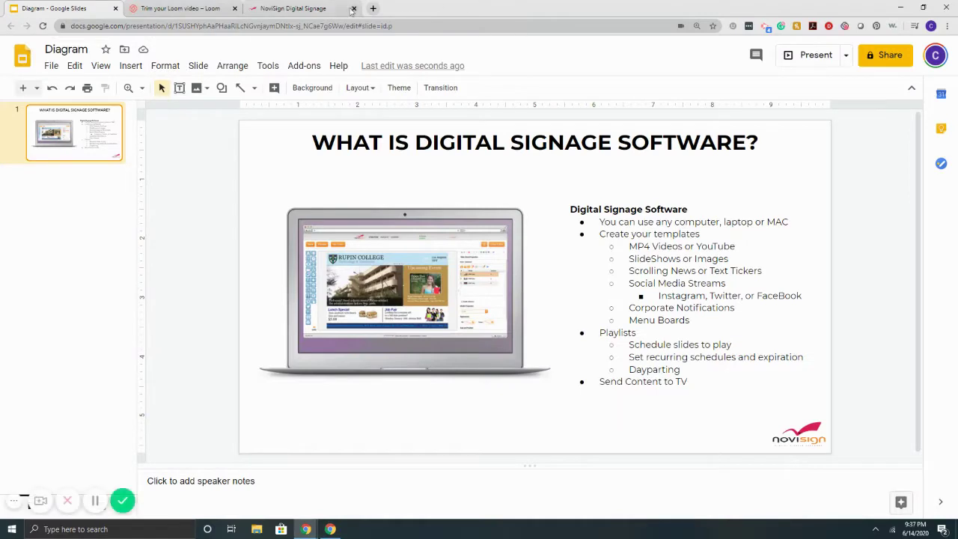
{"action": "left_click", "coordinate": [292, 9]}
{"action": "left_click", "coordinate": [235, 8]}
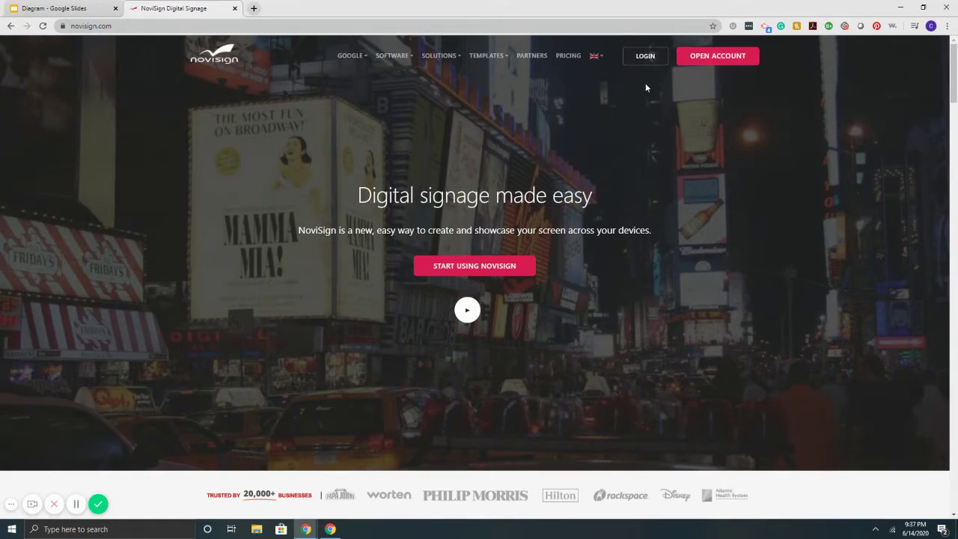
{"action": "left_click", "coordinate": [643, 58]}
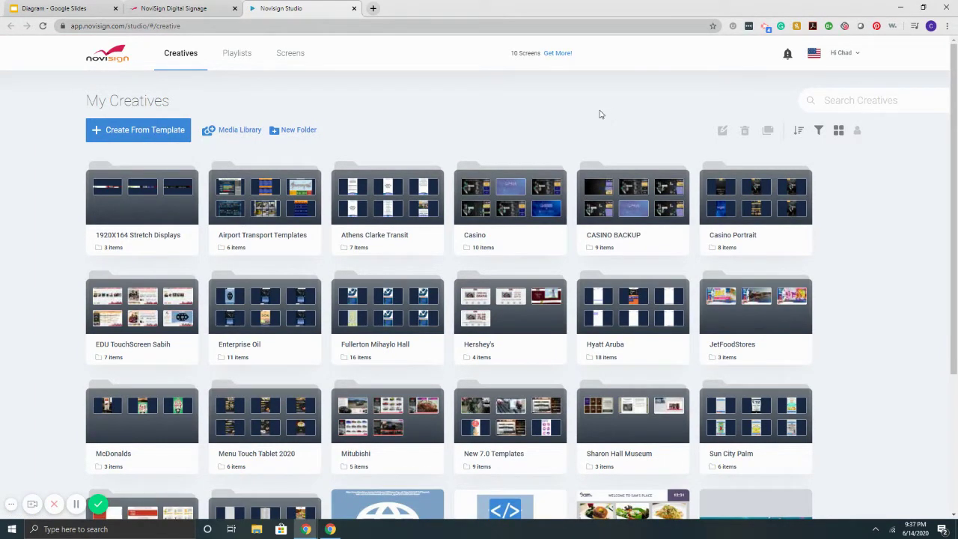
Step: Start a new creative from a template and browse through the template gallery
{"action": "left_click", "coordinate": [159, 135]}
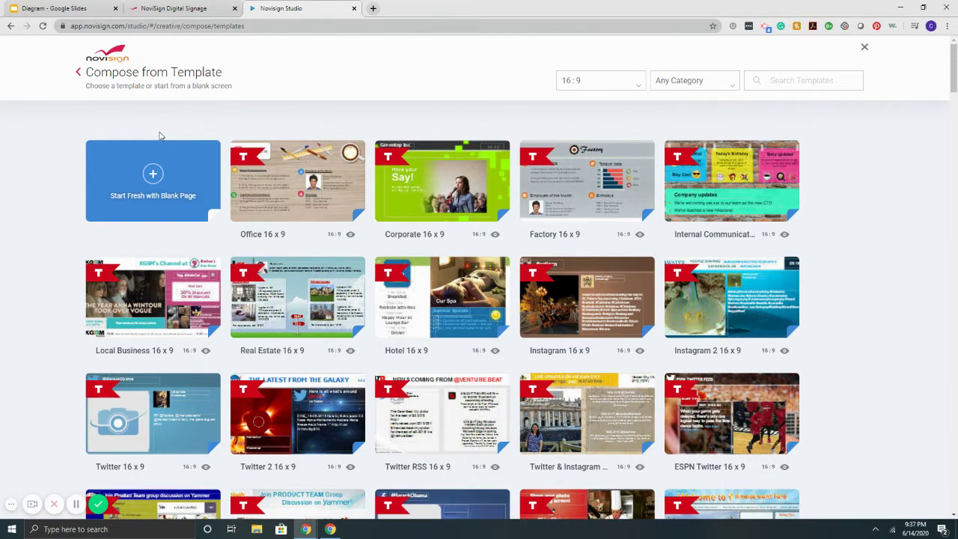
{"action": "scroll", "coordinate": [381, 193], "scroll_direction": "down", "scroll_amount": 3}
{"action": "scroll", "coordinate": [381, 193], "scroll_direction": "down", "scroll_amount": 8}
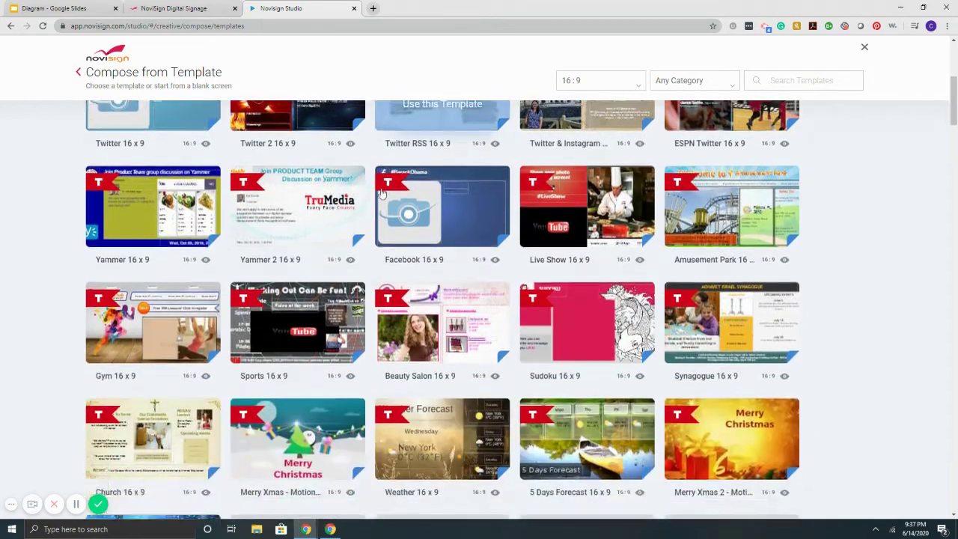
{"action": "scroll", "coordinate": [381, 193], "scroll_direction": "down", "scroll_amount": 2}
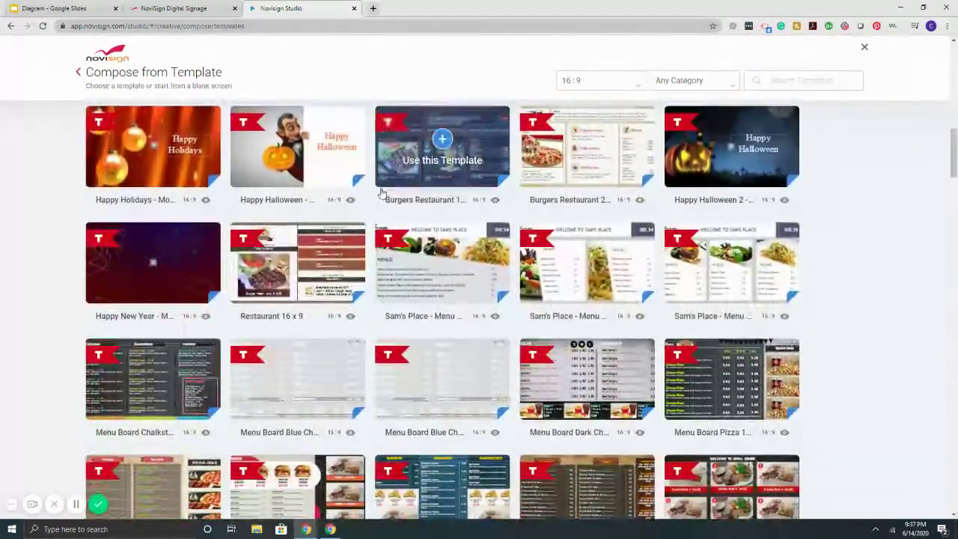
{"action": "scroll", "coordinate": [390, 180], "scroll_direction": "down", "scroll_amount": 1}
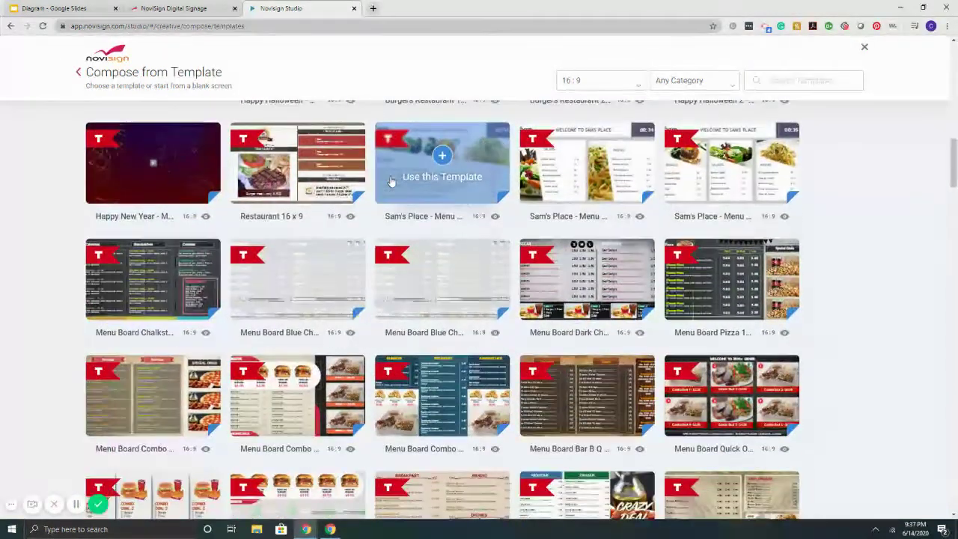
{"action": "scroll", "coordinate": [391, 179], "scroll_direction": "down", "scroll_amount": 2}
{"action": "scroll", "coordinate": [391, 180], "scroll_direction": "down", "scroll_amount": 1}
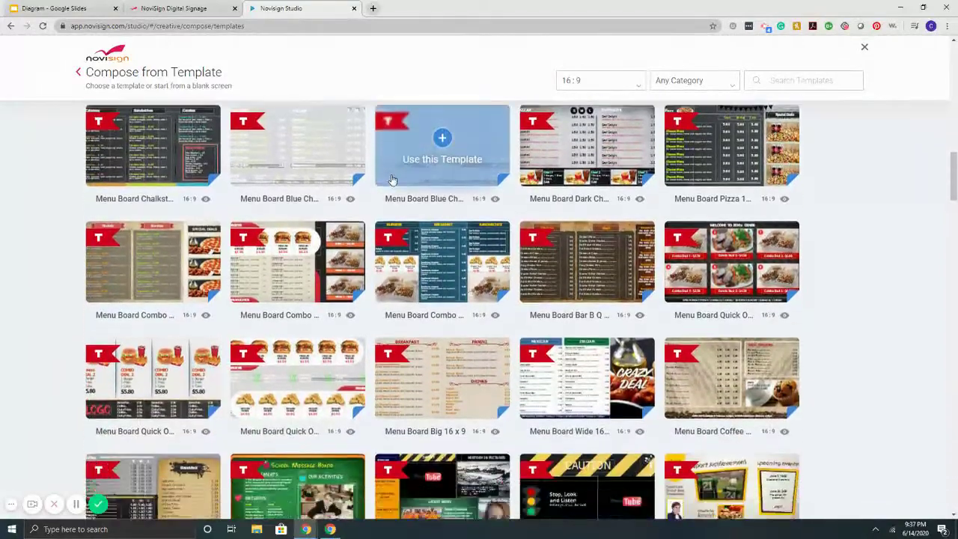
{"action": "scroll", "coordinate": [391, 180], "scroll_direction": "down", "scroll_amount": 4}
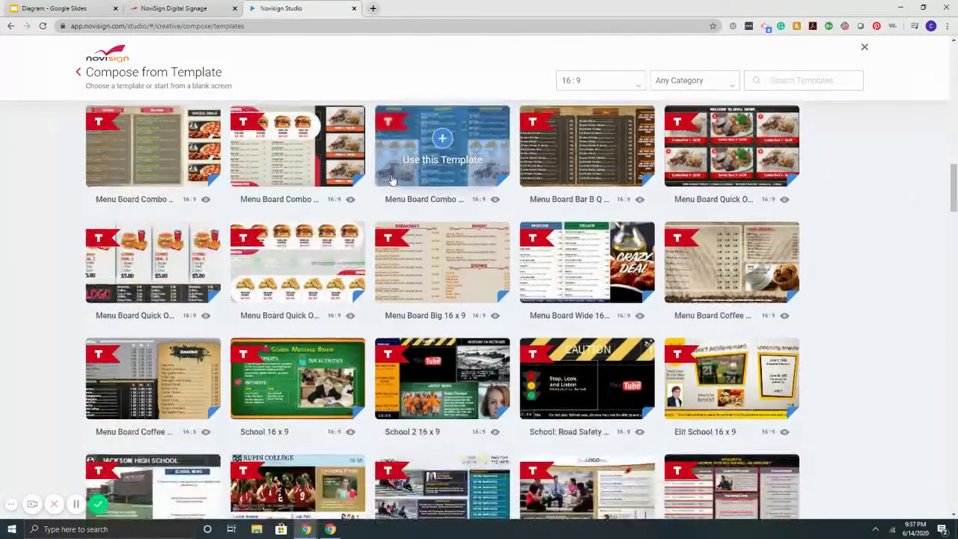
{"action": "scroll", "coordinate": [392, 180], "scroll_direction": "down", "scroll_amount": 1}
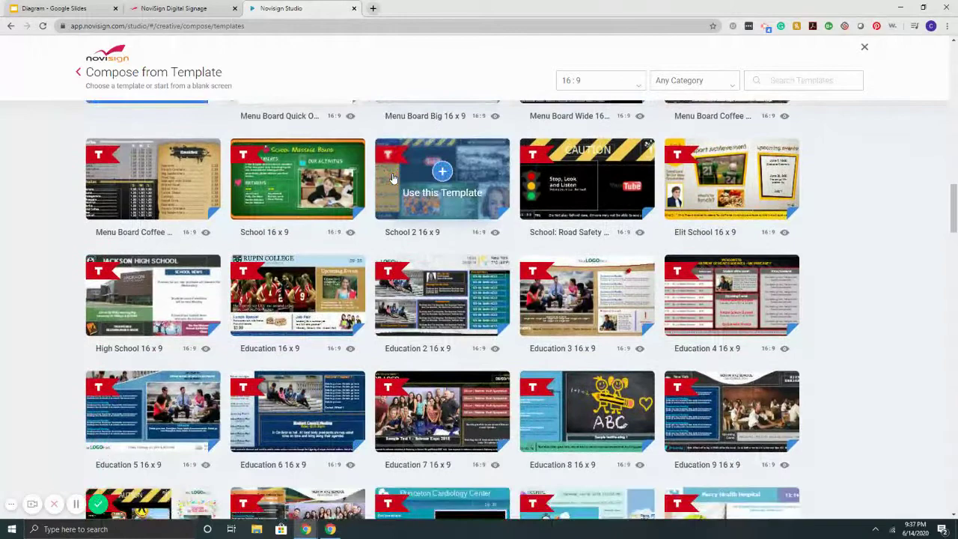
{"action": "scroll", "coordinate": [392, 178], "scroll_direction": "down", "scroll_amount": 1}
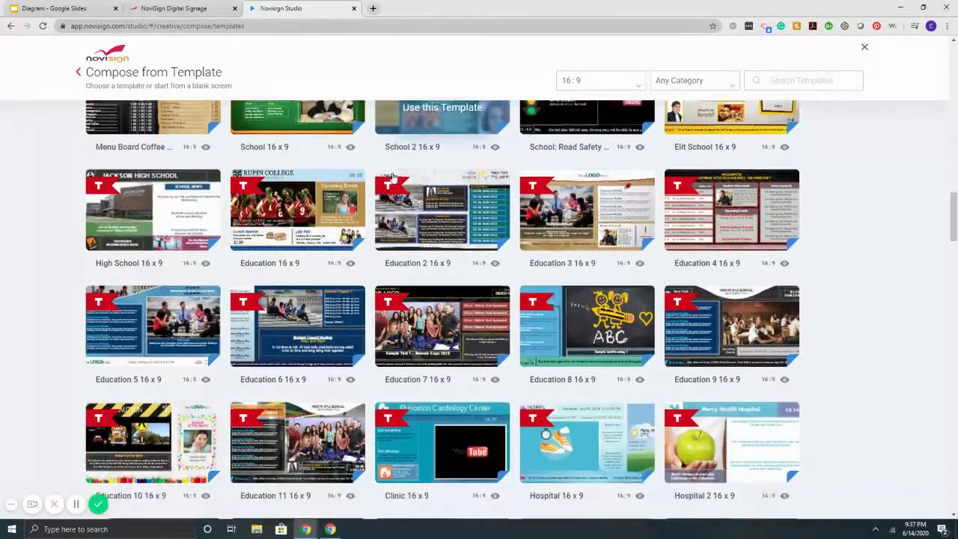
{"action": "scroll", "coordinate": [393, 177], "scroll_direction": "down", "scroll_amount": 1}
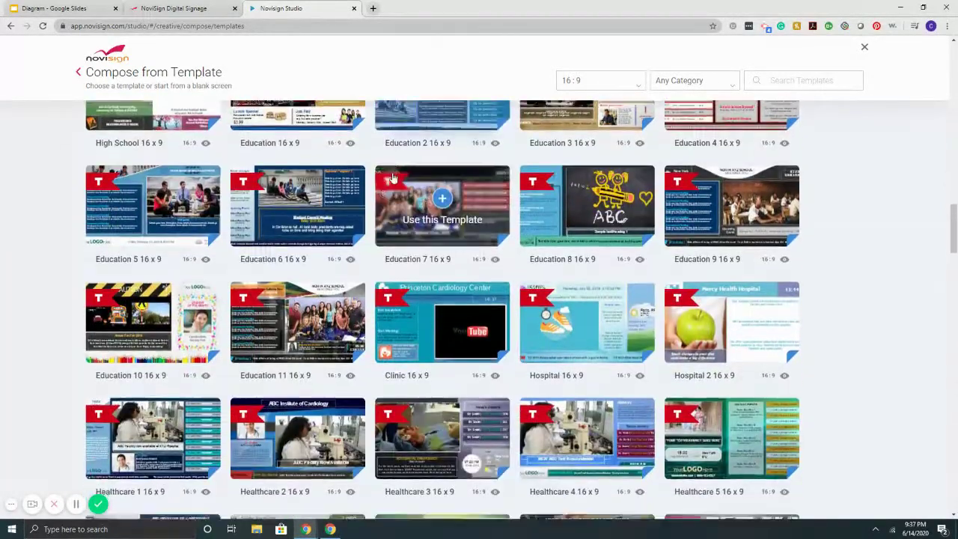
{"action": "scroll", "coordinate": [392, 178], "scroll_direction": "down", "scroll_amount": 3}
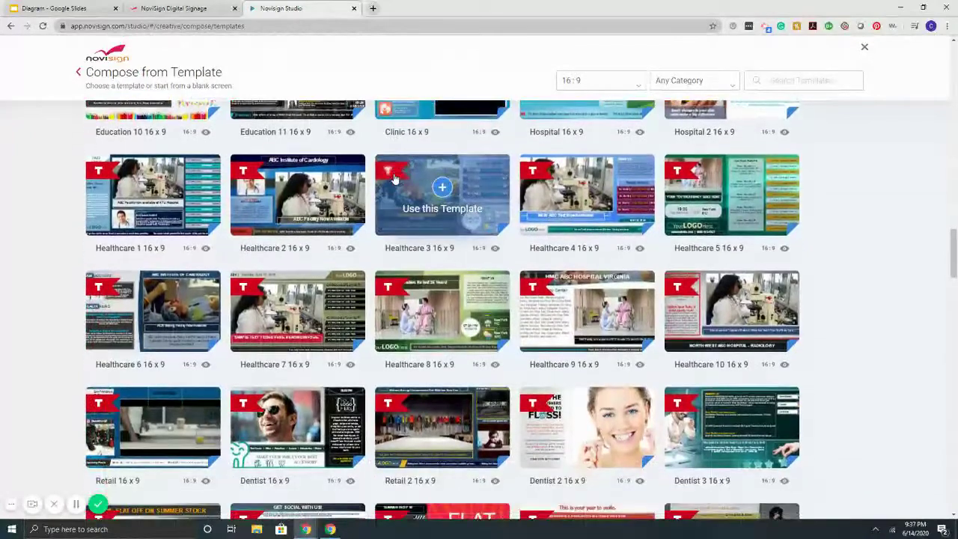
{"action": "scroll", "coordinate": [396, 178], "scroll_direction": "down", "scroll_amount": 1}
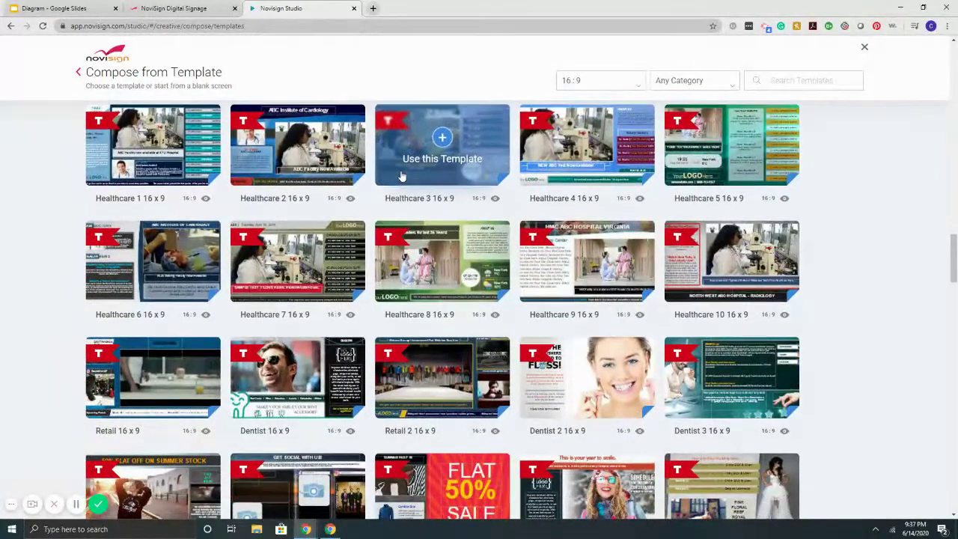
{"action": "scroll", "coordinate": [400, 176], "scroll_direction": "down", "scroll_amount": 1}
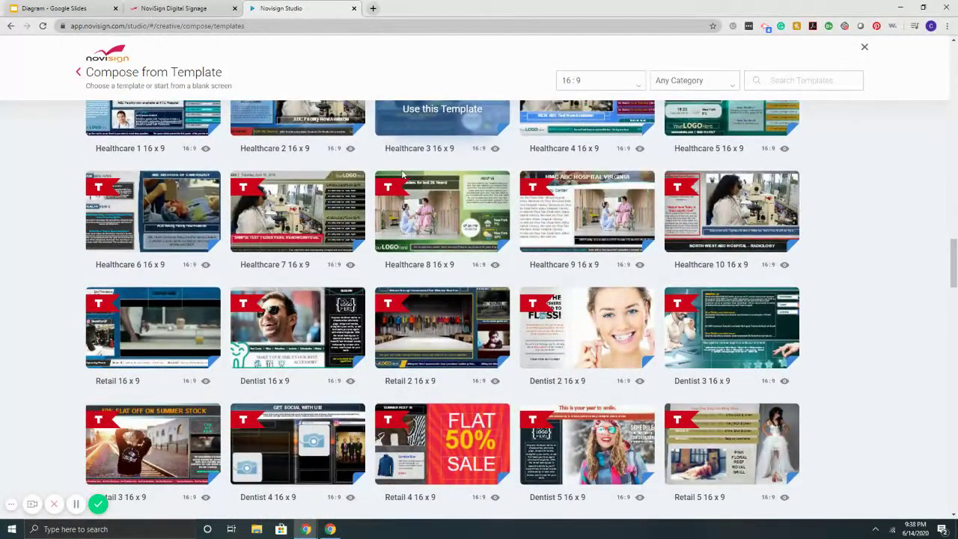
{"action": "scroll", "coordinate": [403, 174], "scroll_direction": "down", "scroll_amount": 2}
{"action": "scroll", "coordinate": [403, 175], "scroll_direction": "down", "scroll_amount": 5}
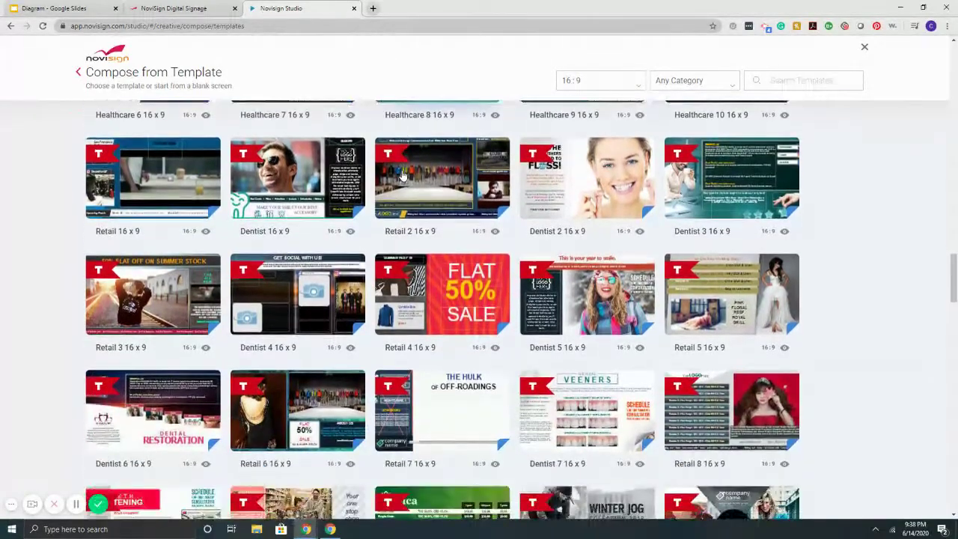
{"action": "scroll", "coordinate": [402, 174], "scroll_direction": "down", "scroll_amount": 6}
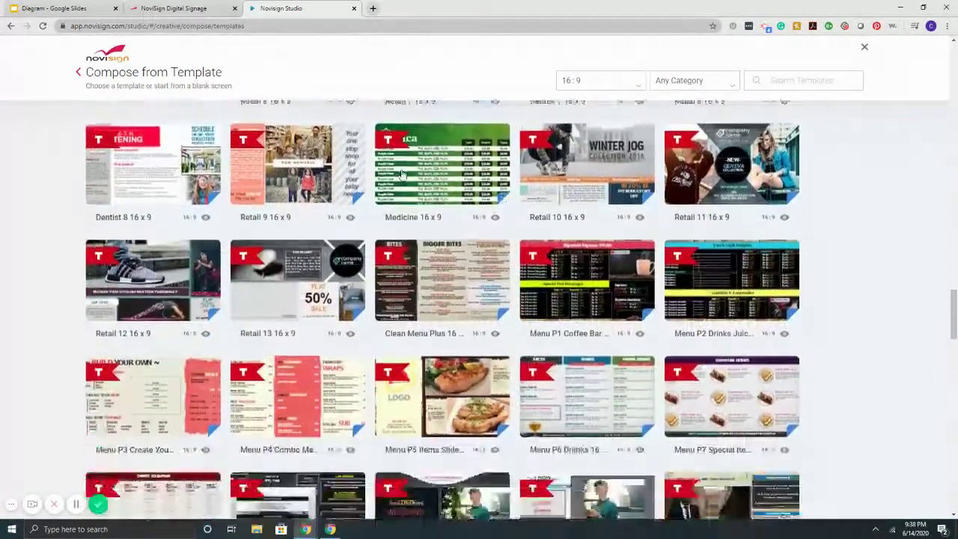
{"action": "scroll", "coordinate": [403, 174], "scroll_direction": "down", "scroll_amount": 4}
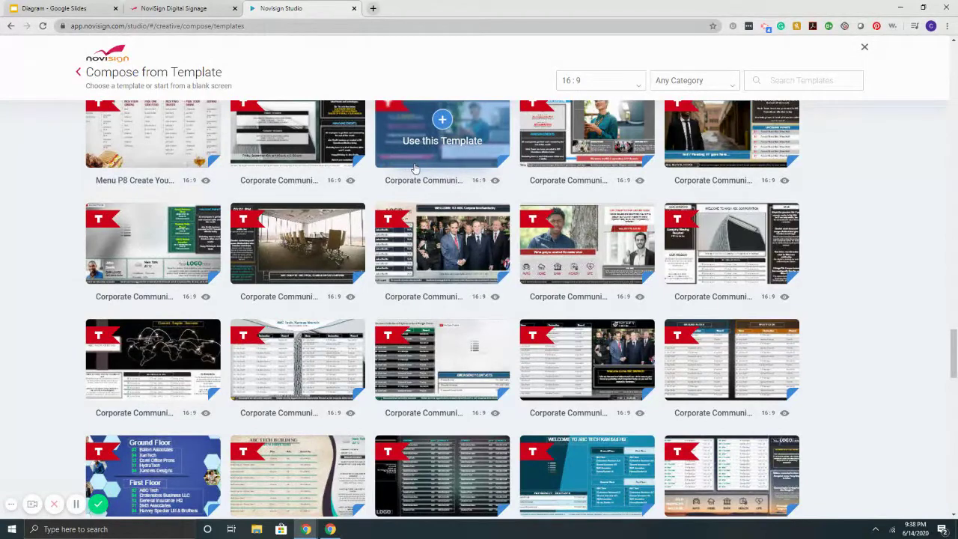
{"action": "scroll", "coordinate": [415, 168], "scroll_direction": "down", "scroll_amount": 6}
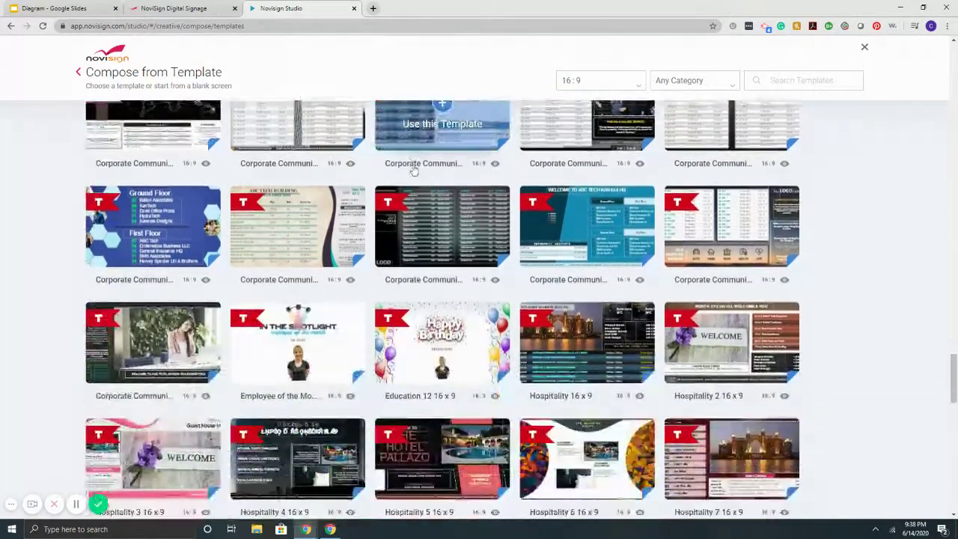
{"action": "scroll", "coordinate": [413, 170], "scroll_direction": "down", "scroll_amount": 2}
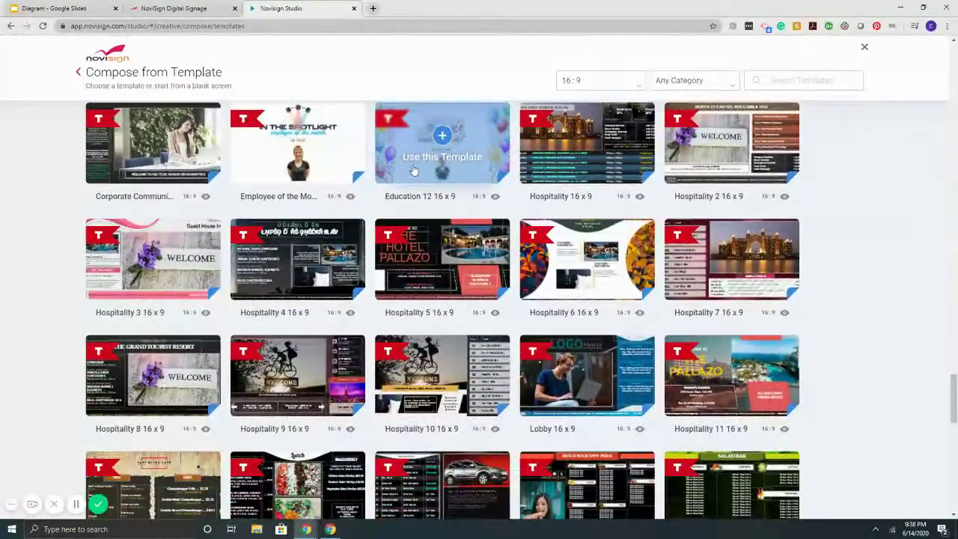
{"action": "scroll", "coordinate": [414, 171], "scroll_direction": "down", "scroll_amount": 1}
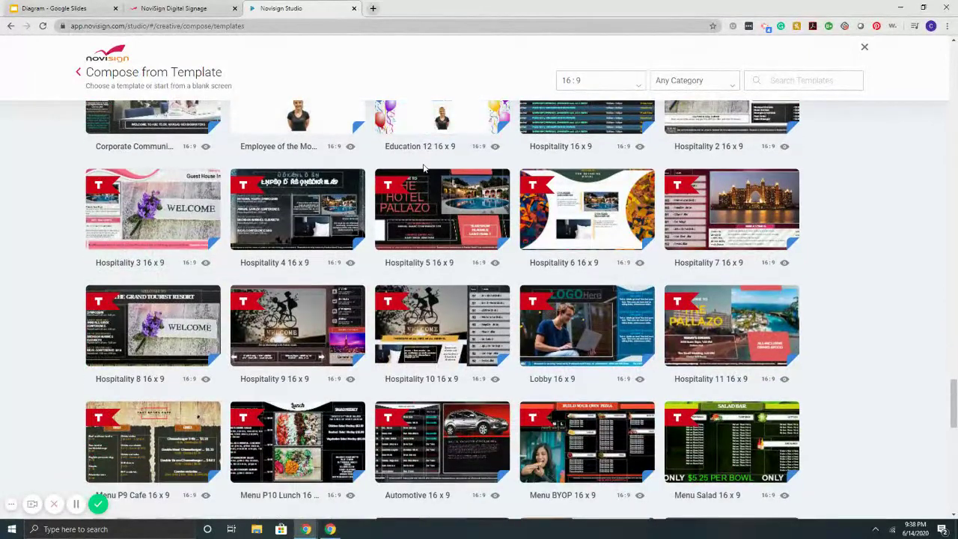
{"action": "scroll", "coordinate": [423, 169], "scroll_direction": "down", "scroll_amount": 3}
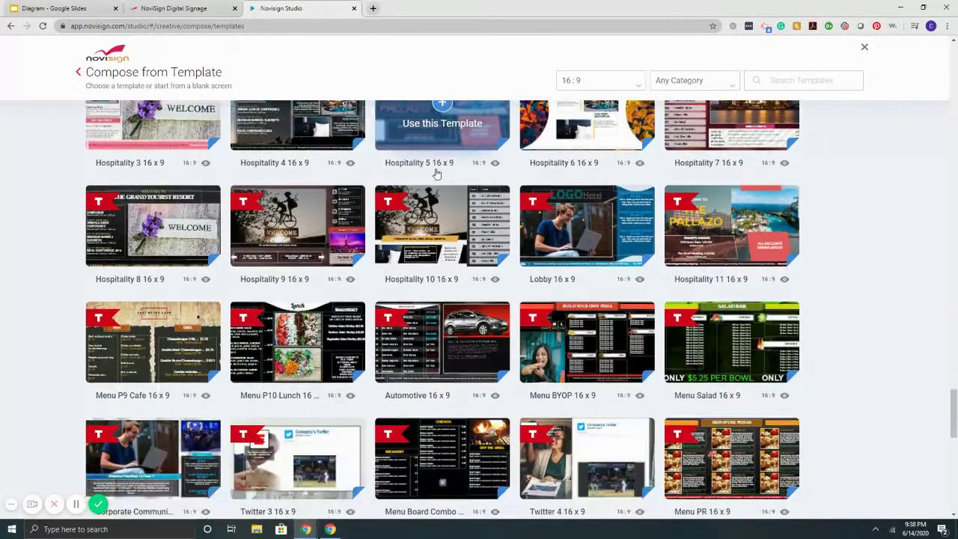
{"action": "scroll", "coordinate": [440, 170], "scroll_direction": "down", "scroll_amount": 3}
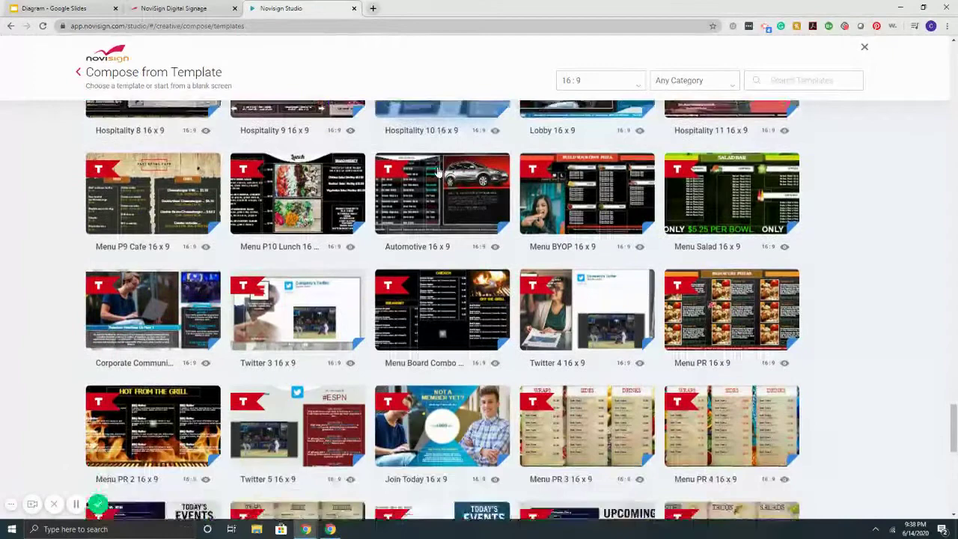
{"action": "scroll", "coordinate": [474, 161], "scroll_direction": "down", "scroll_amount": 1}
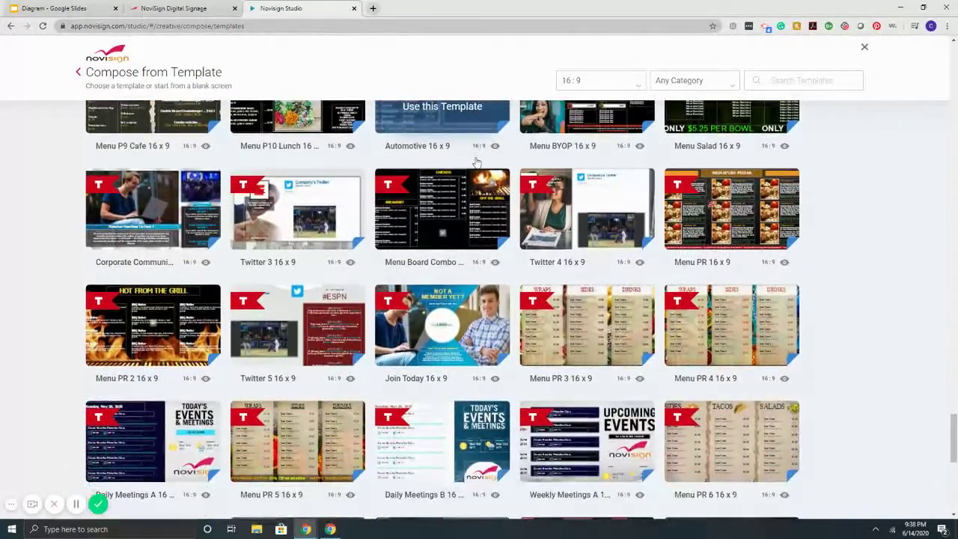
{"action": "scroll", "coordinate": [539, 159], "scroll_direction": "down", "scroll_amount": 1}
{"action": "scroll", "coordinate": [689, 187], "scroll_direction": "down", "scroll_amount": 3}
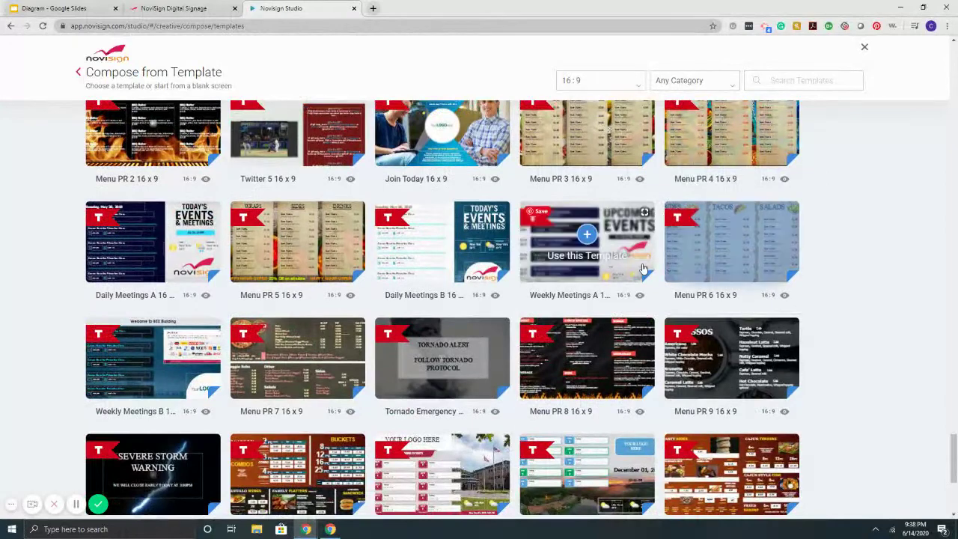
{"action": "mouse_move", "coordinate": [469, 247]}
{"action": "scroll", "coordinate": [471, 240], "scroll_direction": "down", "scroll_amount": 1}
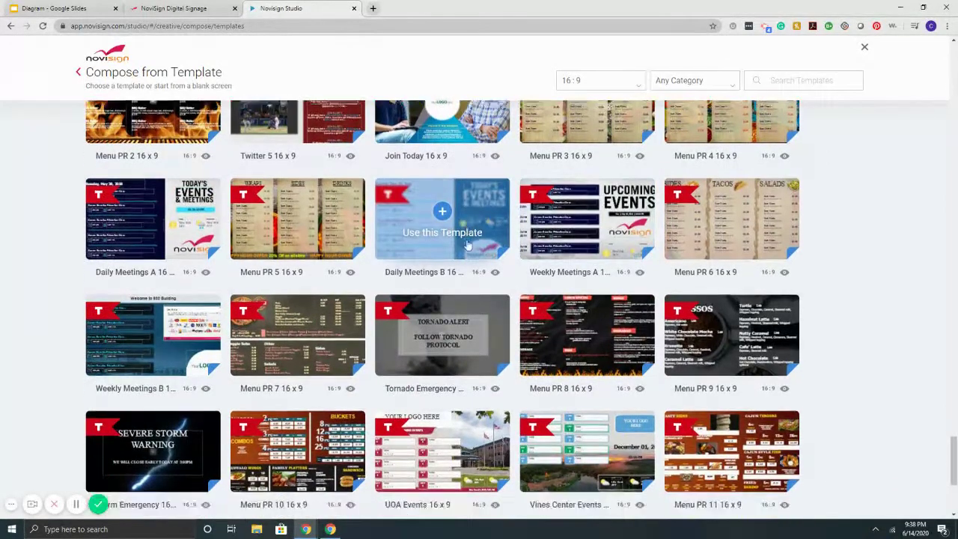
{"action": "scroll", "coordinate": [583, 187], "scroll_direction": "down", "scroll_amount": 4}
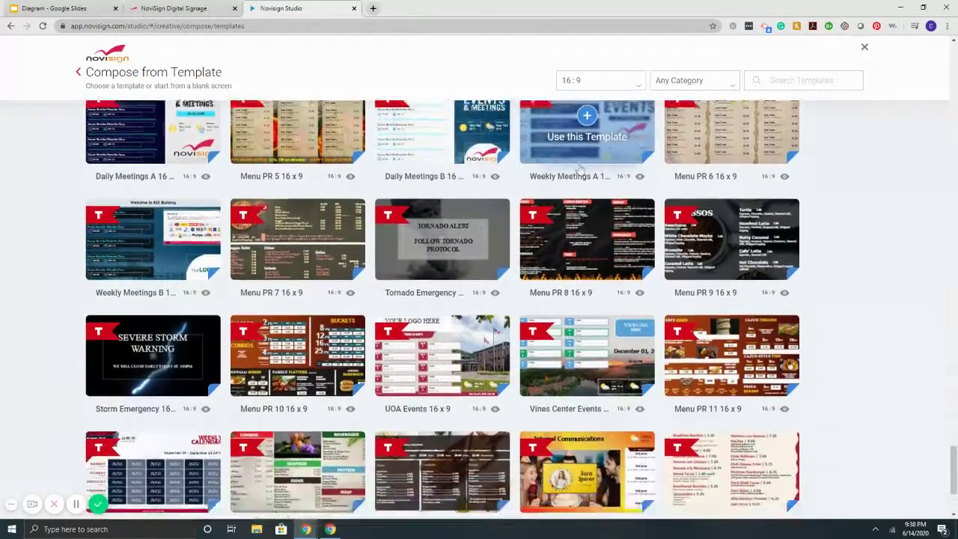
{"action": "scroll", "coordinate": [649, 183], "scroll_direction": "down", "scroll_amount": 1}
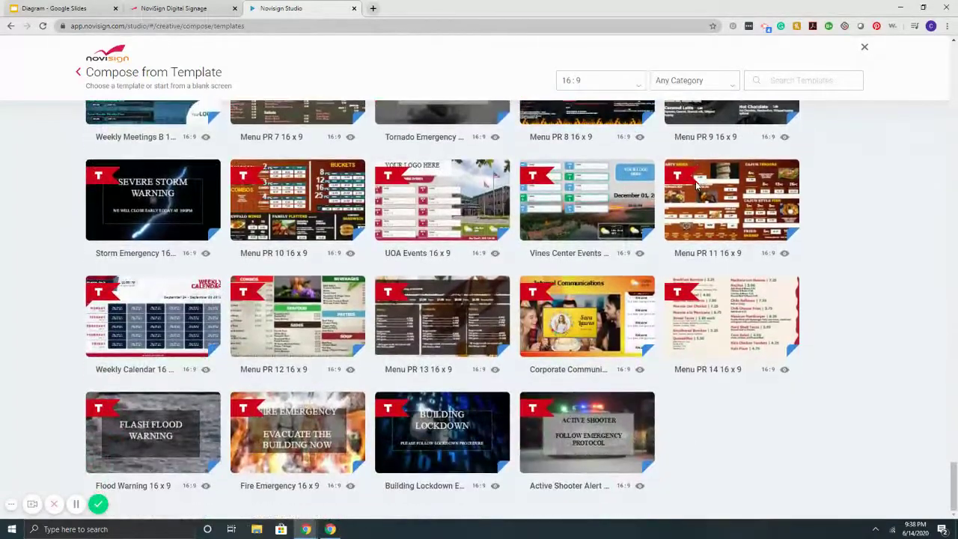
{"action": "scroll", "coordinate": [696, 185], "scroll_direction": "up", "scroll_amount": 20}
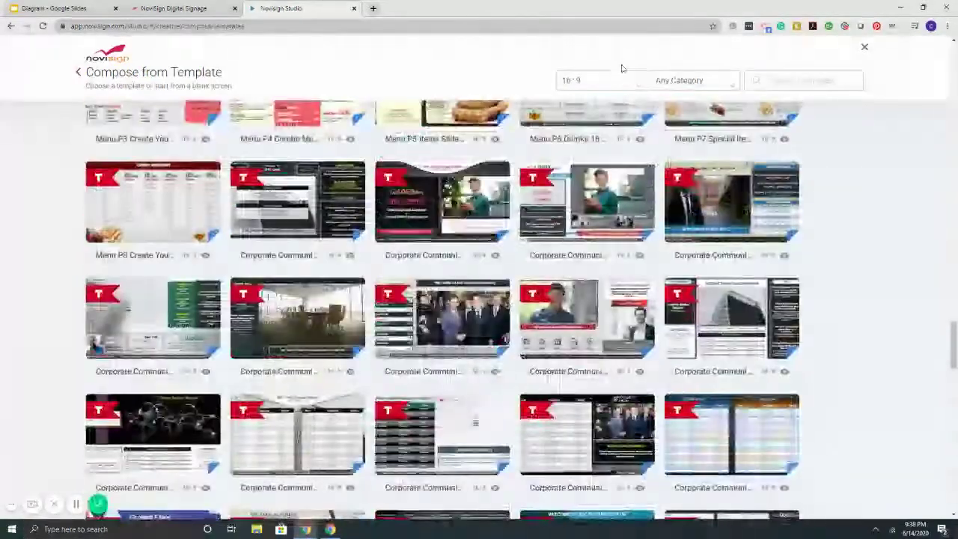
Step: Filter the template gallery to the 16:9 aspect ratio and return to the top
{"action": "left_click", "coordinate": [620, 80]}
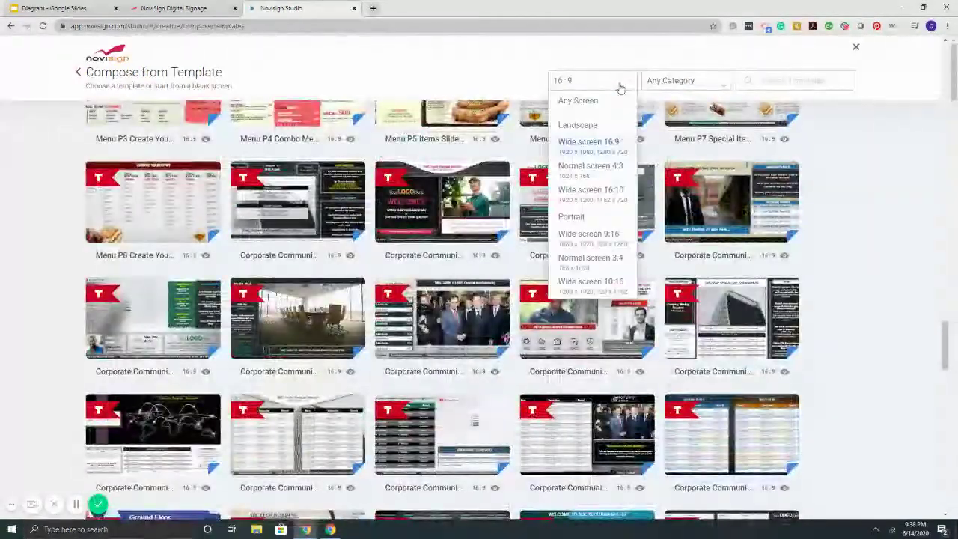
{"action": "left_click", "coordinate": [604, 233]}
{"action": "scroll", "coordinate": [602, 246], "scroll_direction": "up", "scroll_amount": 10}
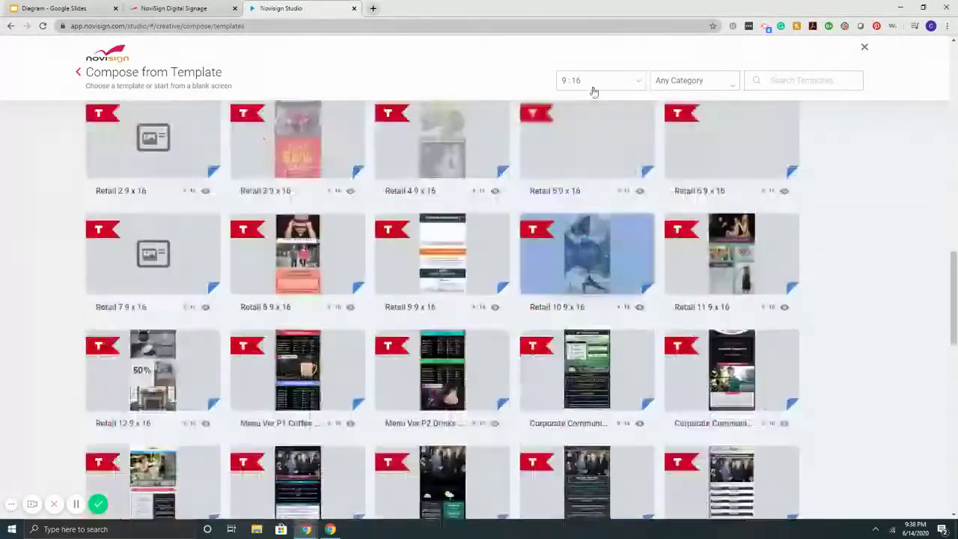
{"action": "scroll", "coordinate": [595, 90], "scroll_direction": "up", "scroll_amount": 3}
{"action": "left_click", "coordinate": [594, 89]}
{"action": "left_click", "coordinate": [599, 142]}
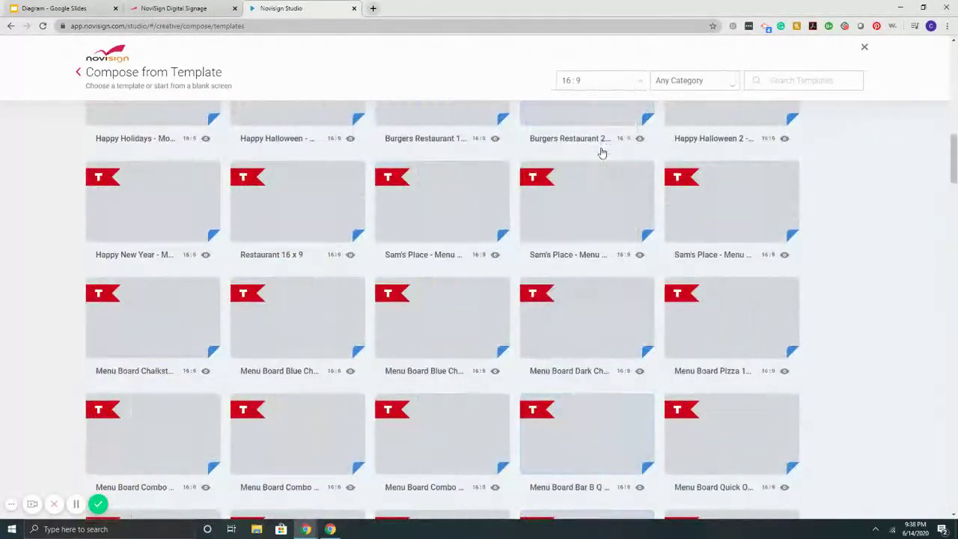
{"action": "scroll", "coordinate": [602, 153], "scroll_direction": "up", "scroll_amount": 15}
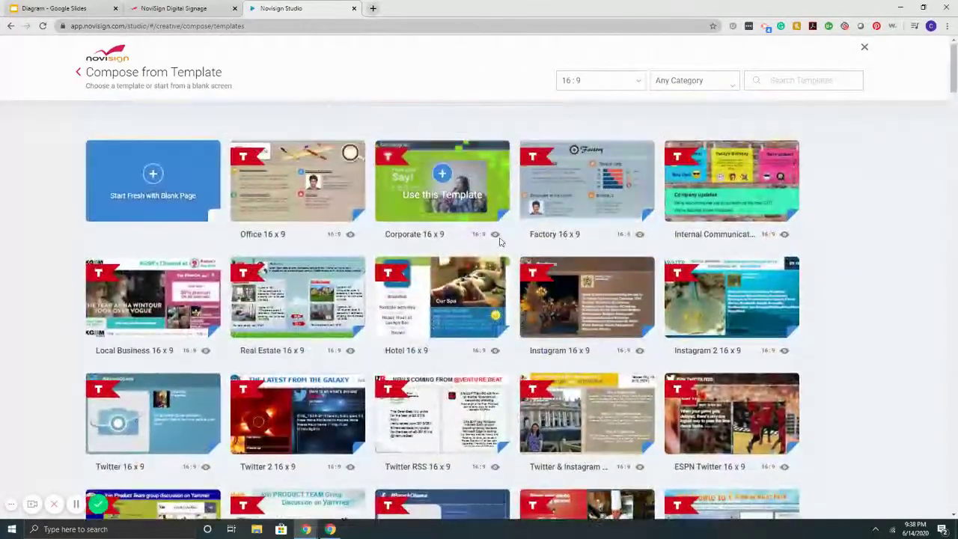
Step: Start a blank-page creative and try yellow, orange and purple background colours
{"action": "left_click", "coordinate": [153, 189]}
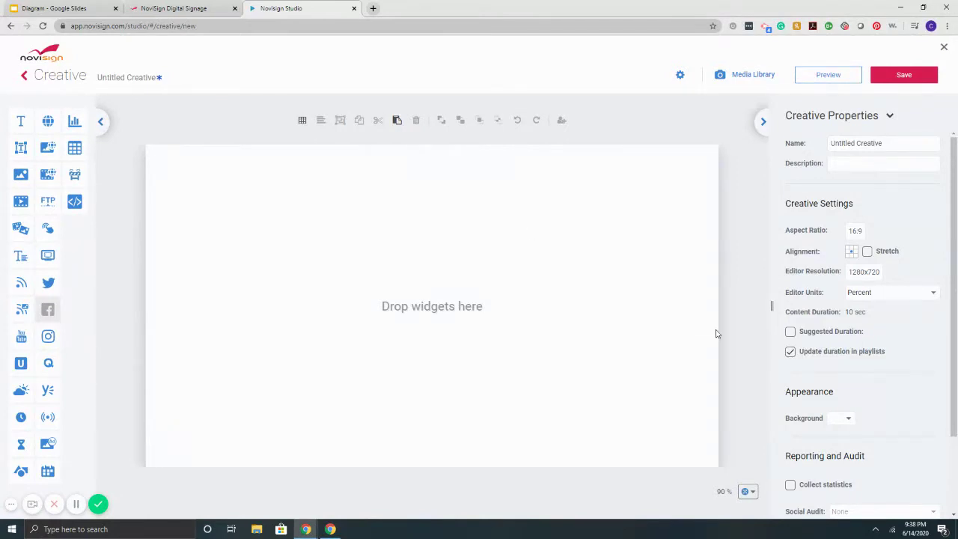
{"action": "left_click", "coordinate": [839, 420]}
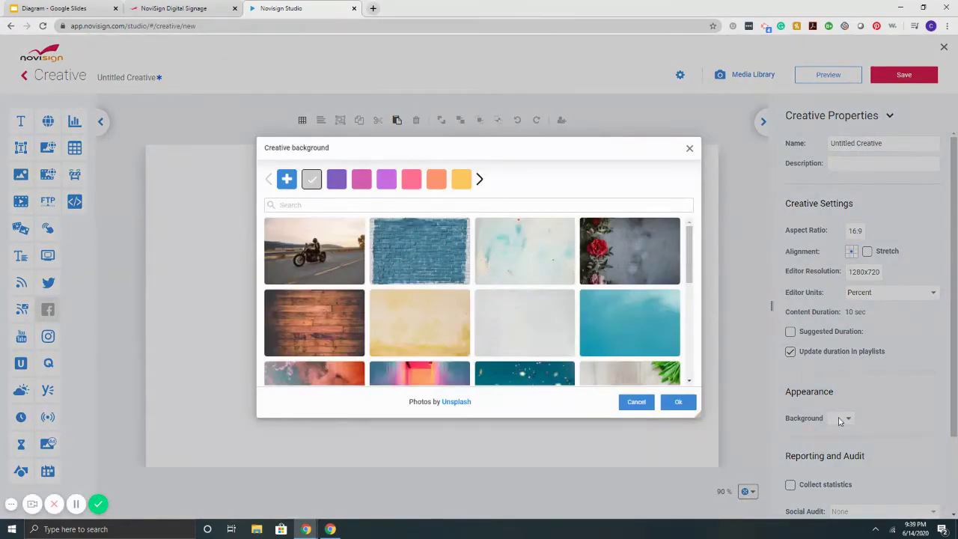
{"action": "left_click", "coordinate": [461, 178]}
{"action": "left_click", "coordinate": [436, 179]}
{"action": "left_click", "coordinate": [385, 180]}
{"action": "left_click", "coordinate": [288, 178]}
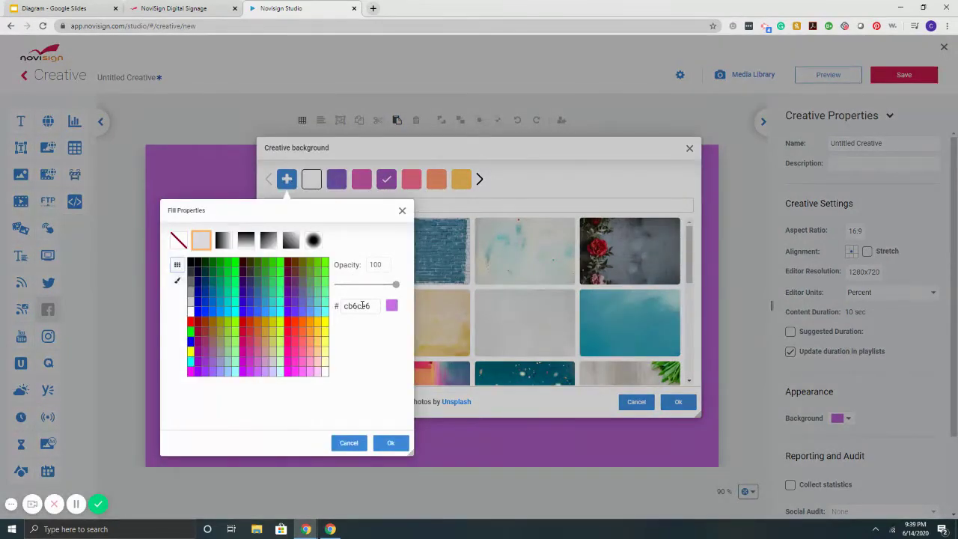
{"action": "left_click", "coordinate": [350, 442]}
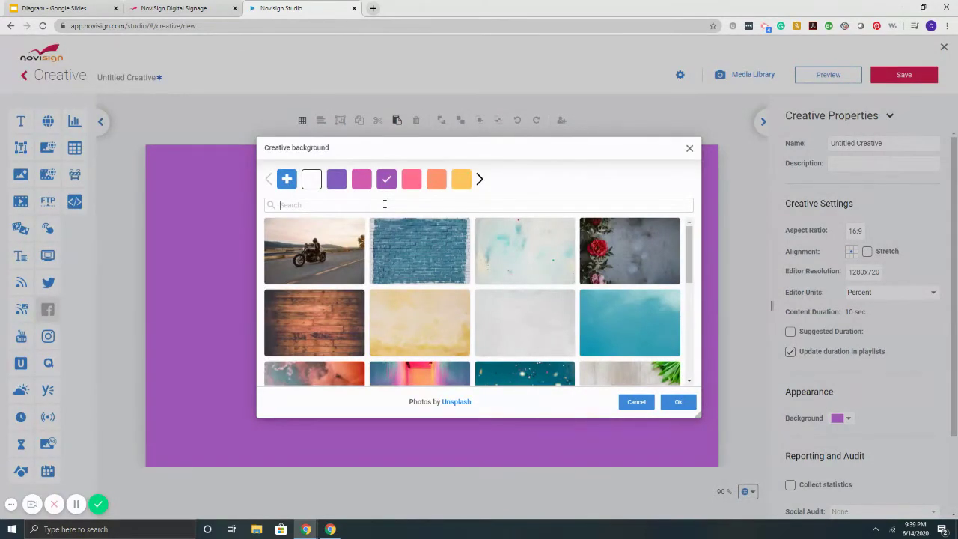
Step: Search 'corporate' photos and apply the office-tower photo as the background
{"action": "type", "text": "co"}
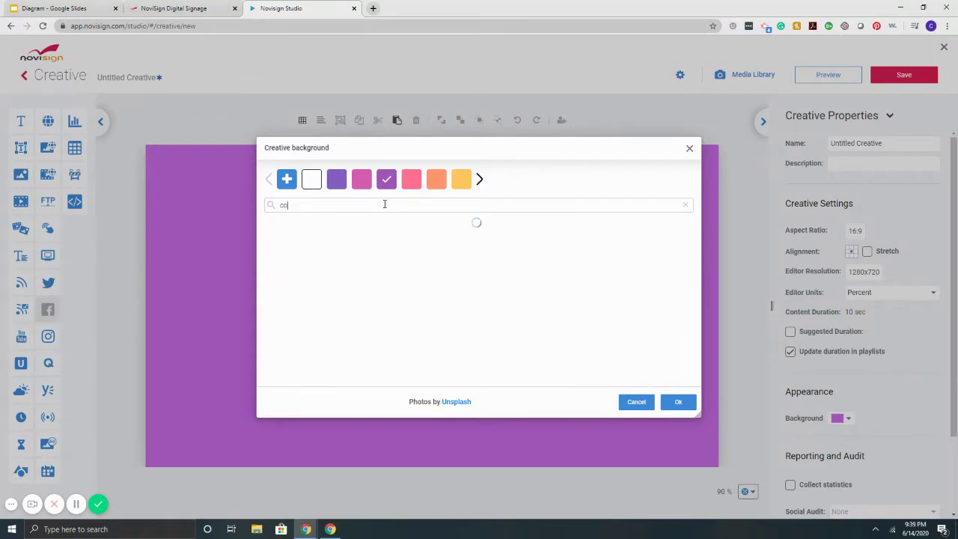
{"action": "type", "text": "rporate"}
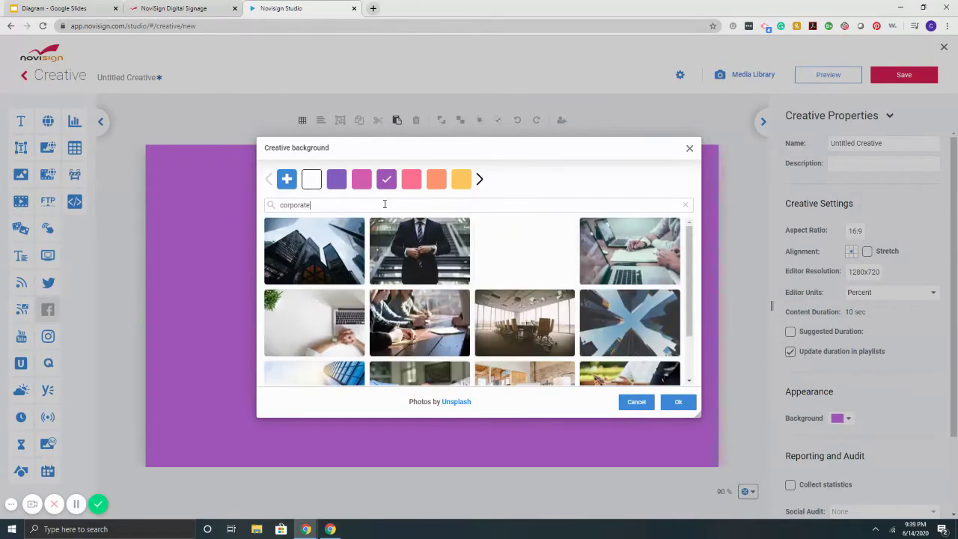
{"action": "scroll", "coordinate": [544, 287], "scroll_direction": "down", "scroll_amount": 10}
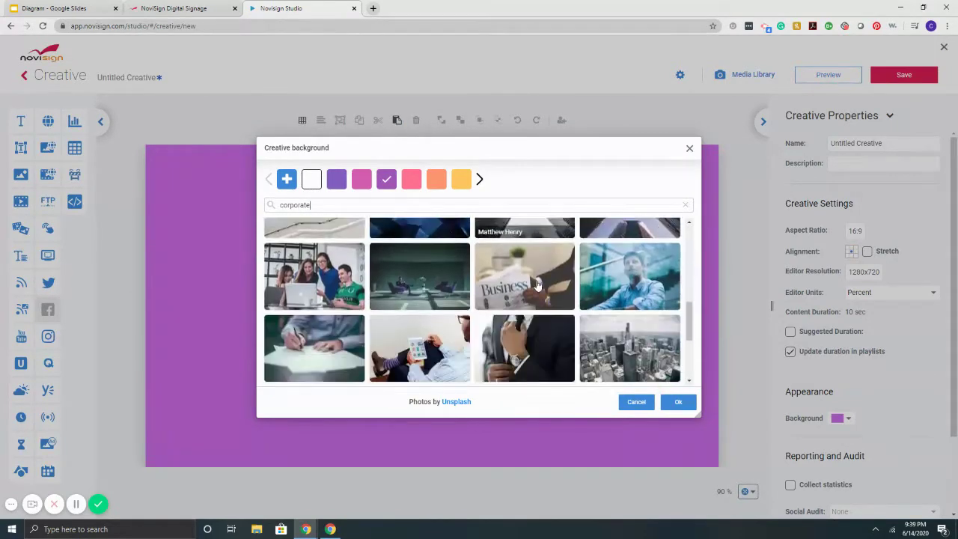
{"action": "scroll", "coordinate": [543, 277], "scroll_direction": "down", "scroll_amount": 3}
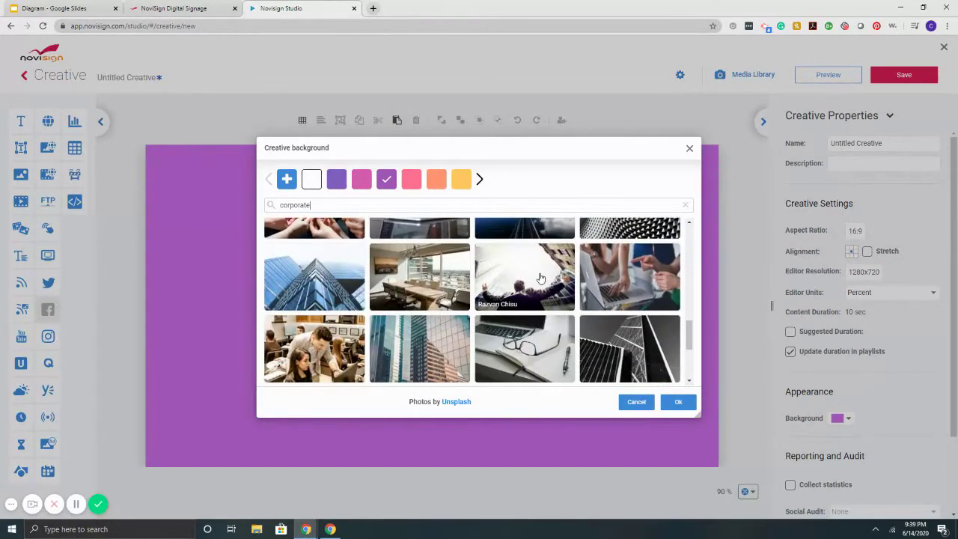
{"action": "scroll", "coordinate": [545, 278], "scroll_direction": "down", "scroll_amount": 3}
{"action": "scroll", "coordinate": [544, 278], "scroll_direction": "down", "scroll_amount": 10}
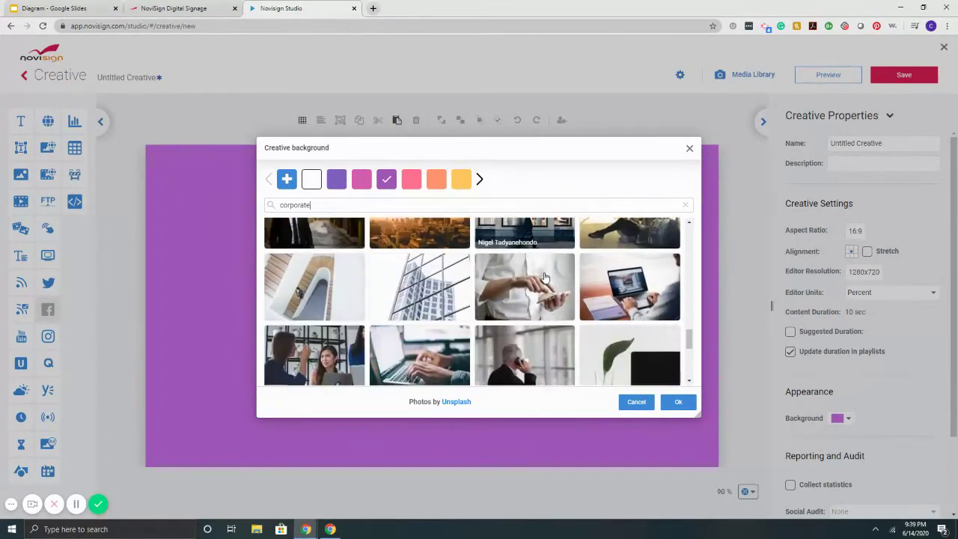
{"action": "scroll", "coordinate": [544, 278], "scroll_direction": "down", "scroll_amount": 3}
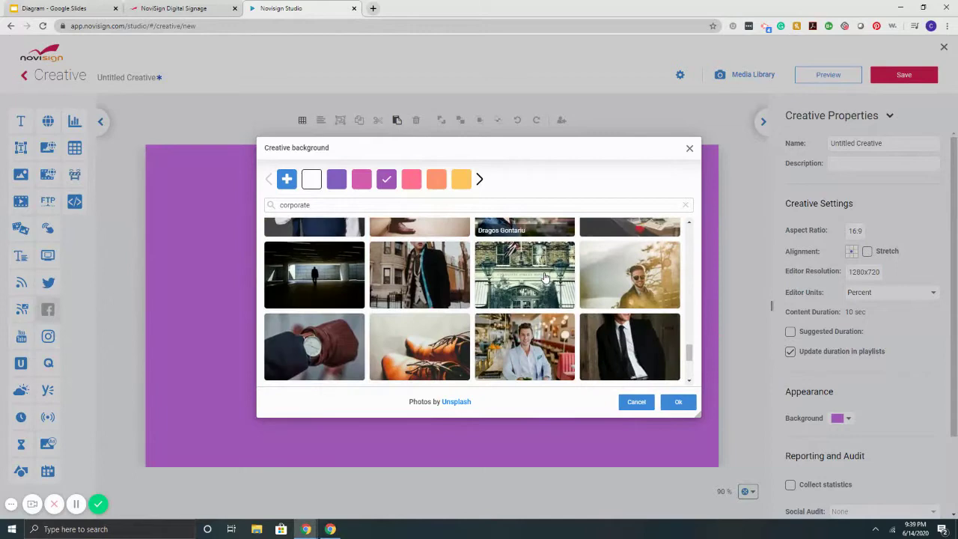
{"action": "scroll", "coordinate": [545, 278], "scroll_direction": "down", "scroll_amount": 6}
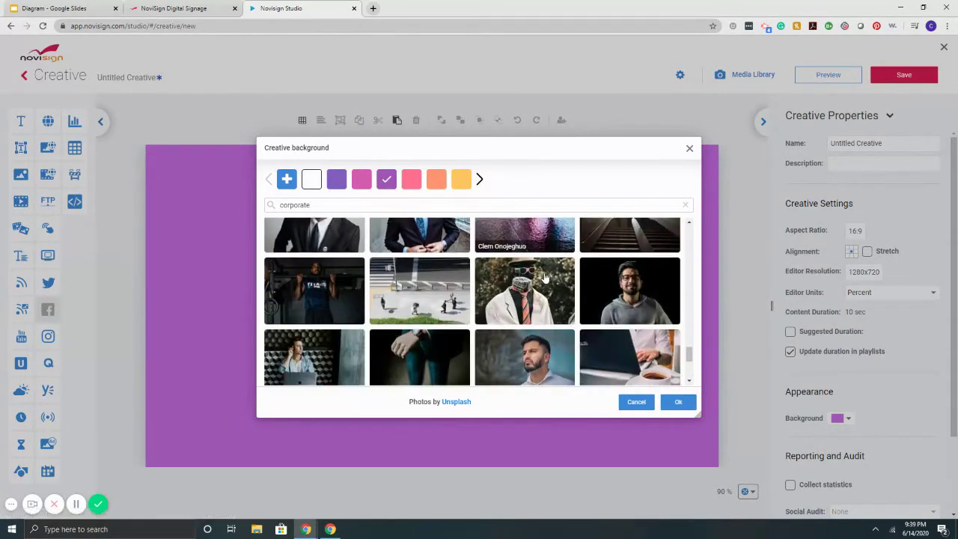
{"action": "scroll", "coordinate": [545, 278], "scroll_direction": "down", "scroll_amount": 6}
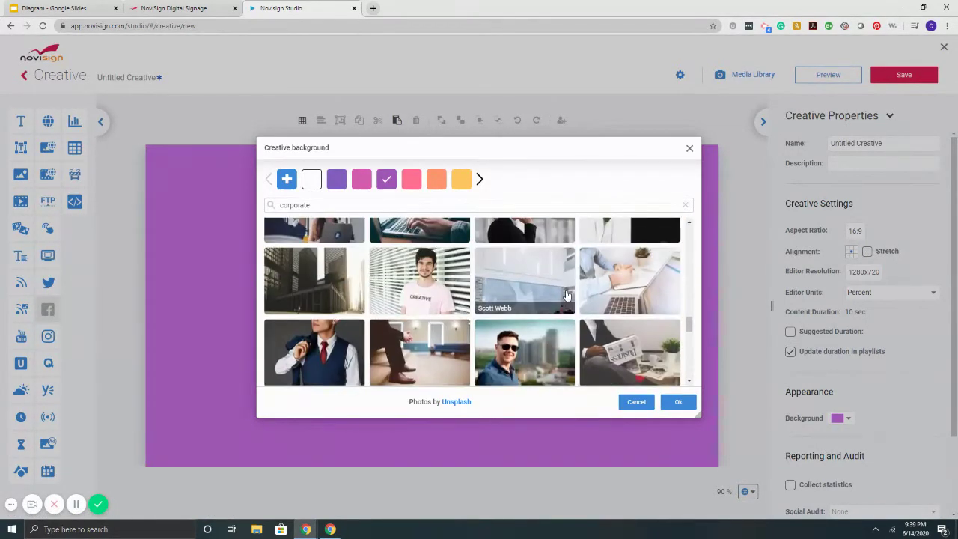
{"action": "scroll", "coordinate": [567, 296], "scroll_direction": "up", "scroll_amount": 5}
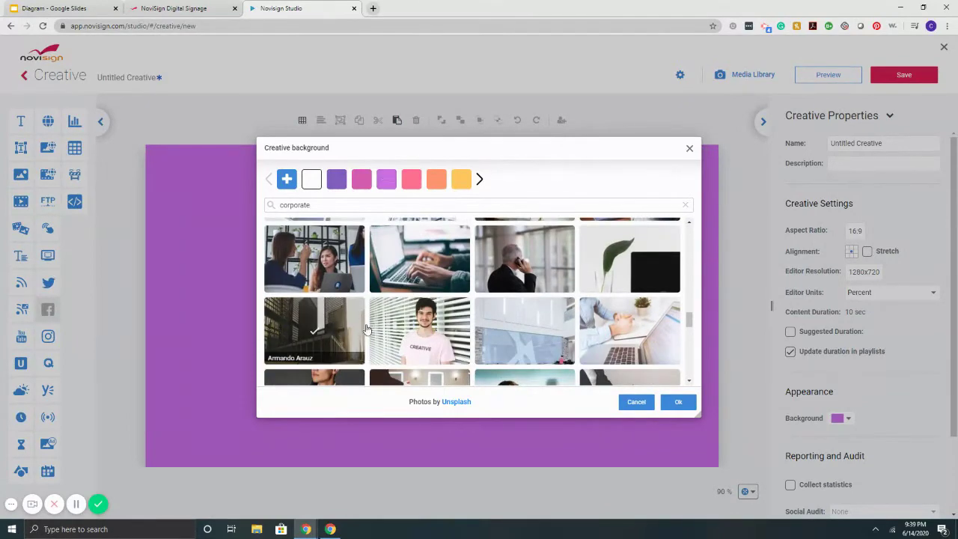
{"action": "left_click", "coordinate": [677, 402]}
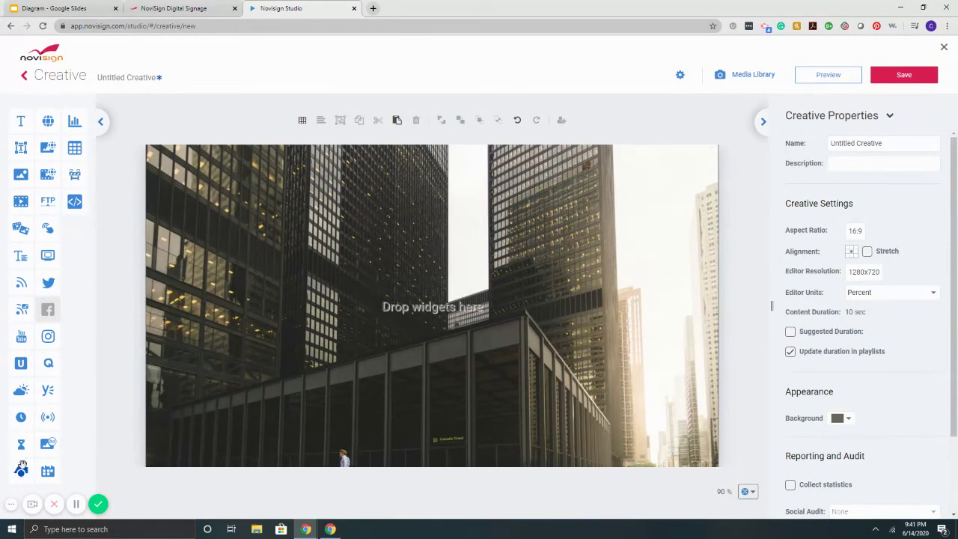
Step: Add a full-canvas box with a black fill lowered to 39 opacity
{"action": "left_click_drag", "start_coordinate": [20, 468], "coordinate": [739, 474]}
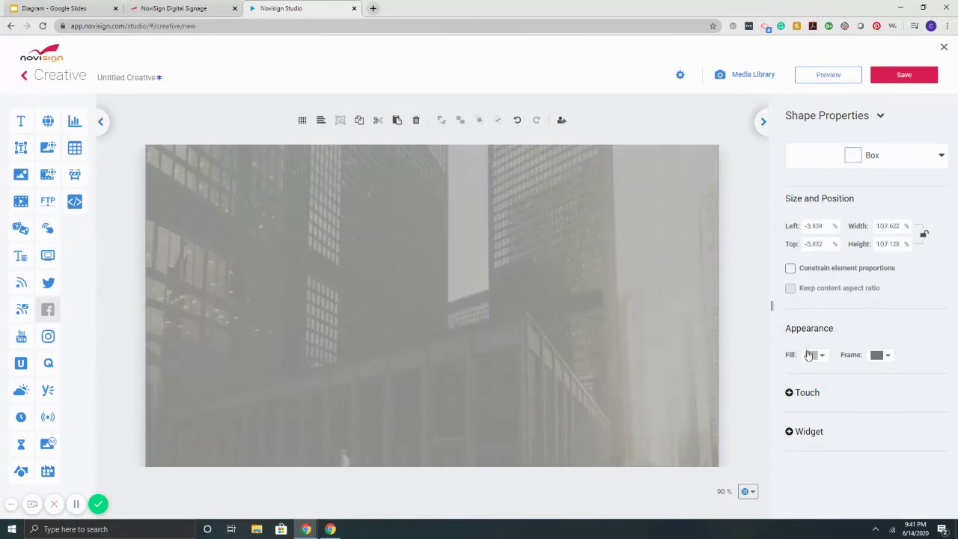
{"action": "left_click", "coordinate": [810, 356]}
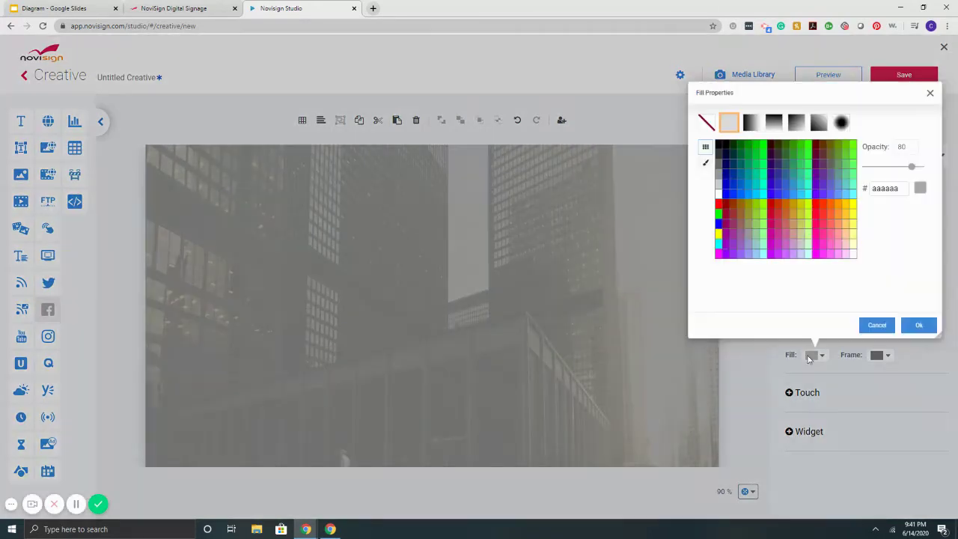
{"action": "left_click", "coordinate": [719, 145]}
{"action": "left_click_drag", "start_coordinate": [911, 166], "coordinate": [886, 165]}
{"action": "left_click", "coordinate": [919, 326]}
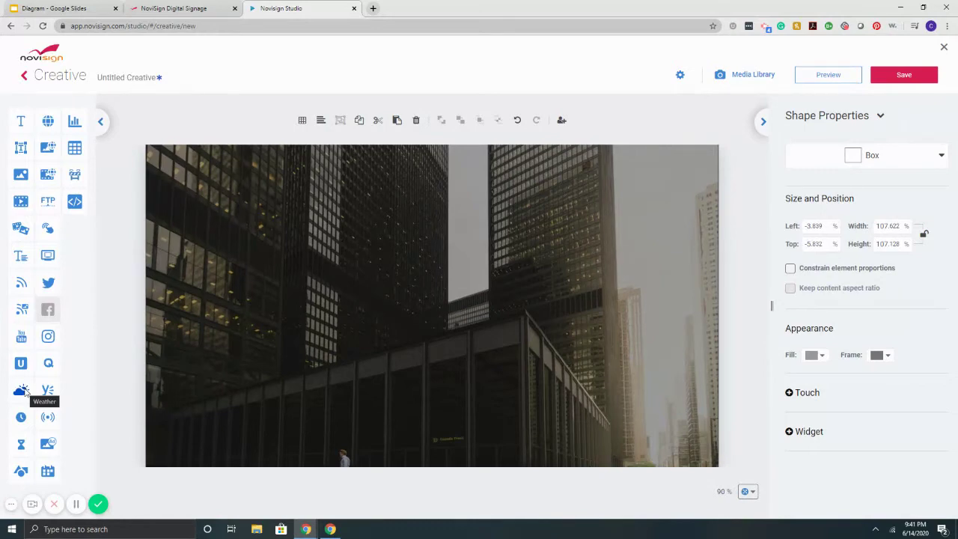
Step: Add a weather widget set to Chicago, Illinois in Fahrenheit
{"action": "left_click_drag", "start_coordinate": [22, 390], "coordinate": [646, 192]}
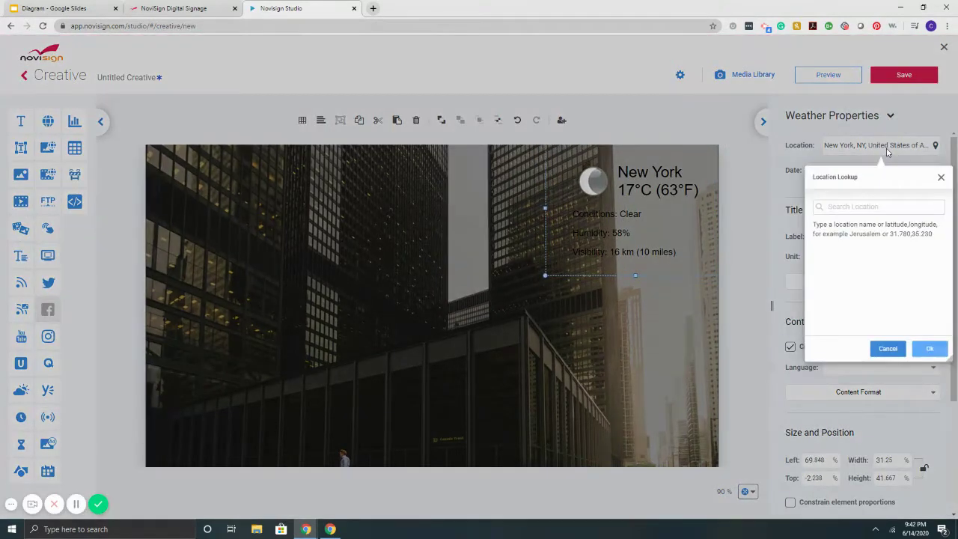
{"action": "left_click", "coordinate": [885, 149]}
{"action": "left_click", "coordinate": [872, 209]}
{"action": "type", "text": "chicago"}
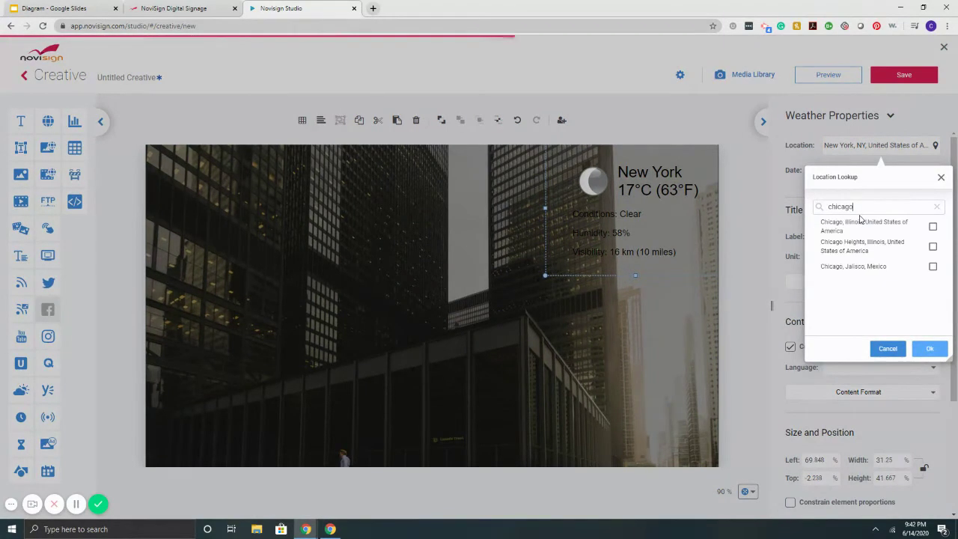
{"action": "left_click", "coordinate": [932, 226]}
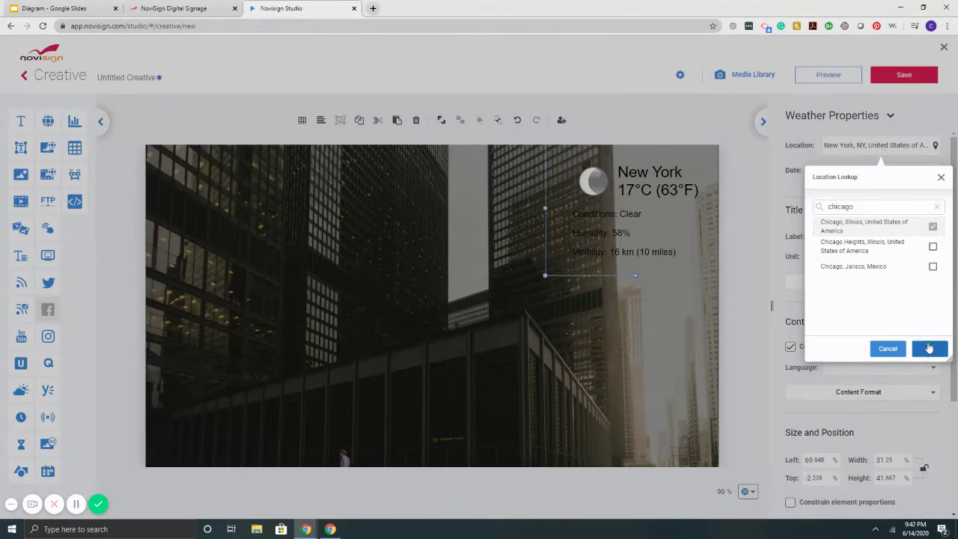
{"action": "left_click", "coordinate": [929, 348]}
{"action": "left_click", "coordinate": [885, 256]}
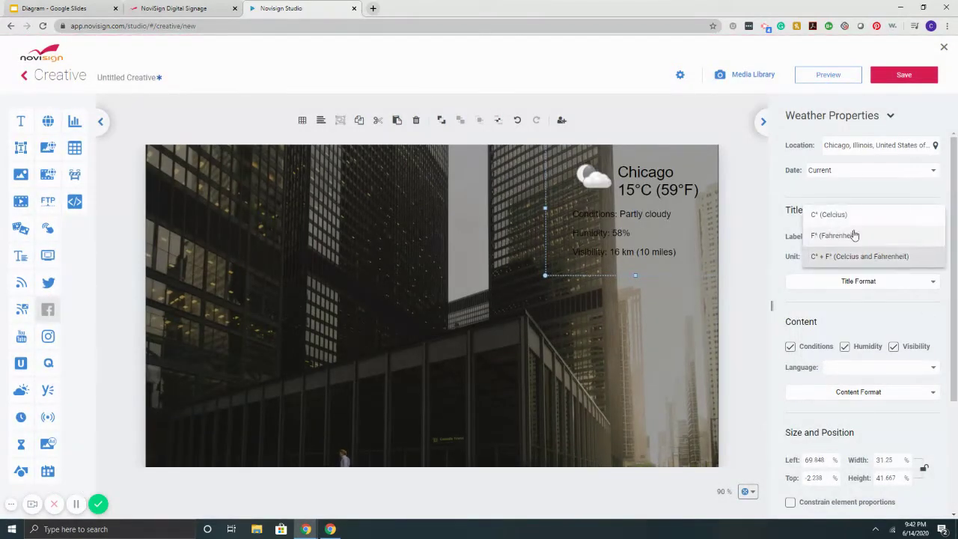
{"action": "left_click", "coordinate": [854, 235]}
Step: Format the weather title in white Montserrat
{"action": "left_click", "coordinate": [876, 288]}
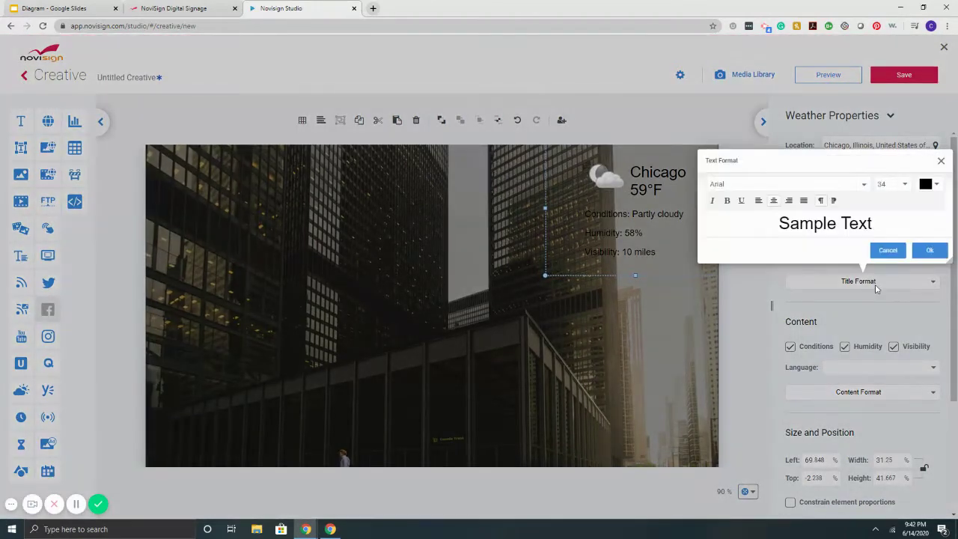
{"action": "left_click", "coordinate": [925, 185]}
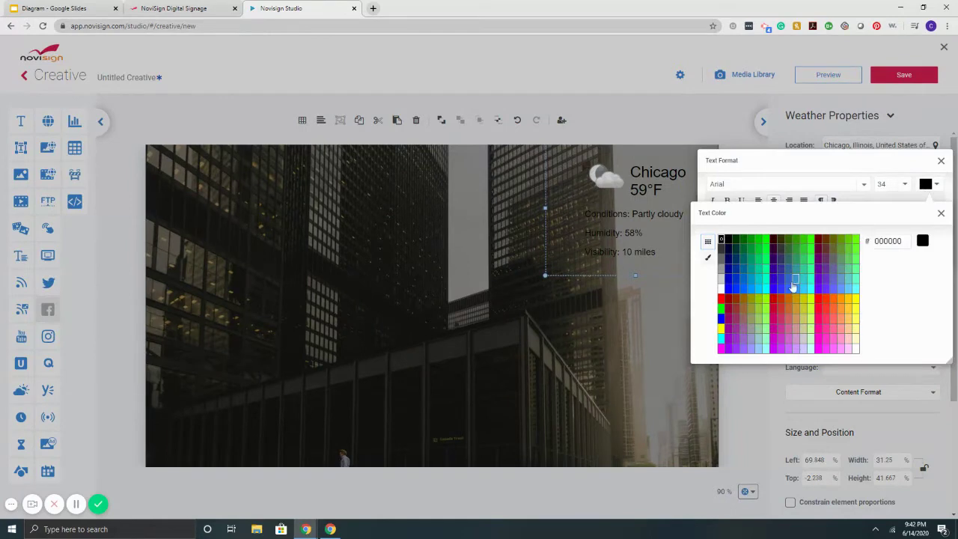
{"action": "left_click", "coordinate": [722, 288]}
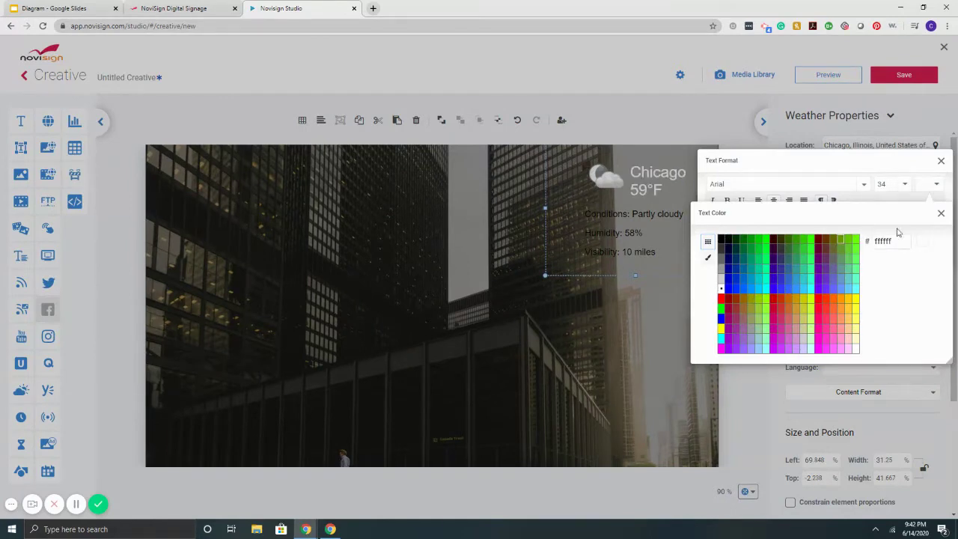
{"action": "left_click", "coordinate": [941, 213]}
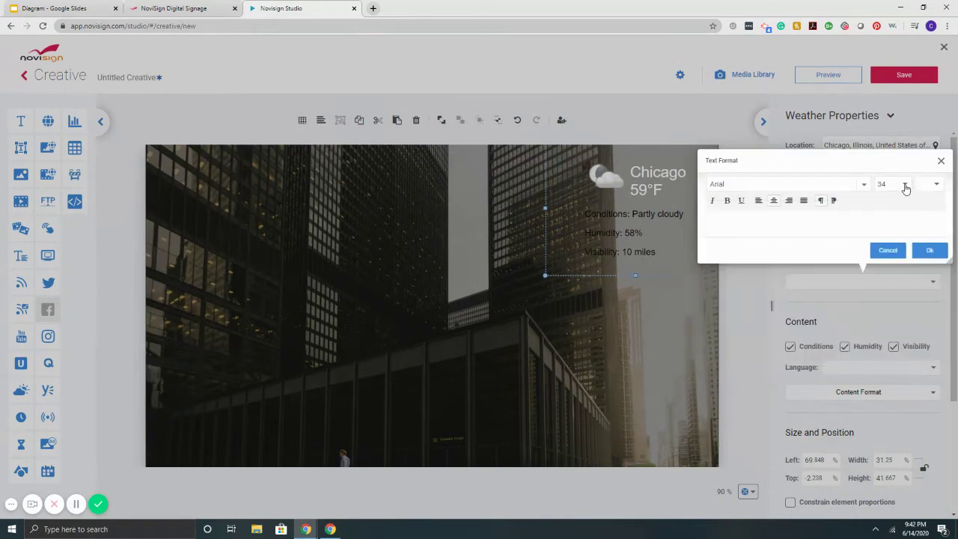
{"action": "left_click", "coordinate": [906, 187]}
{"action": "left_click", "coordinate": [865, 184]}
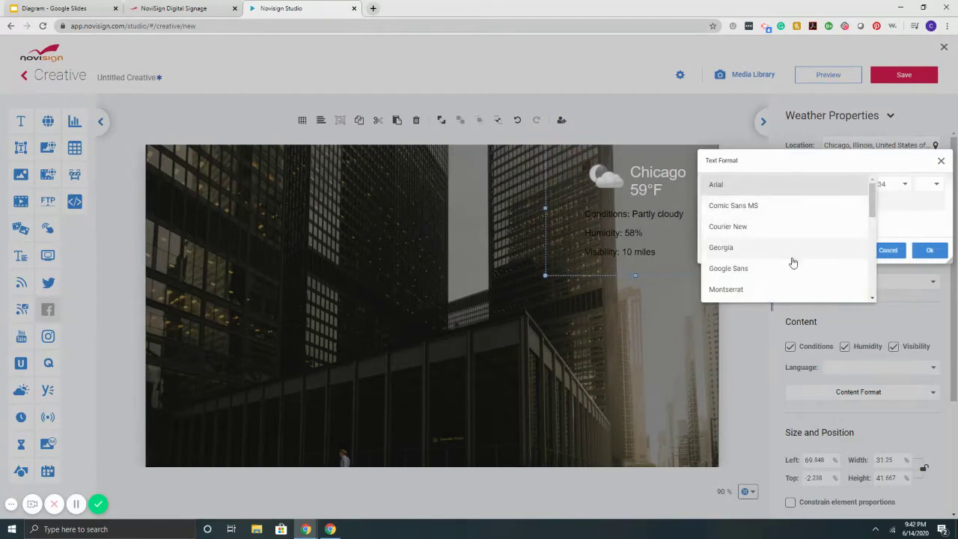
{"action": "left_click", "coordinate": [781, 288]}
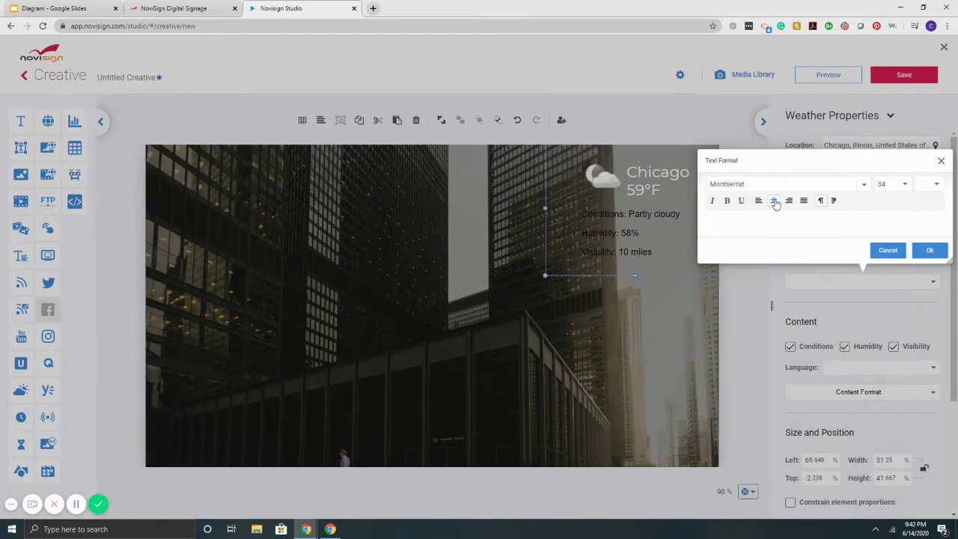
{"action": "left_click", "coordinate": [928, 250]}
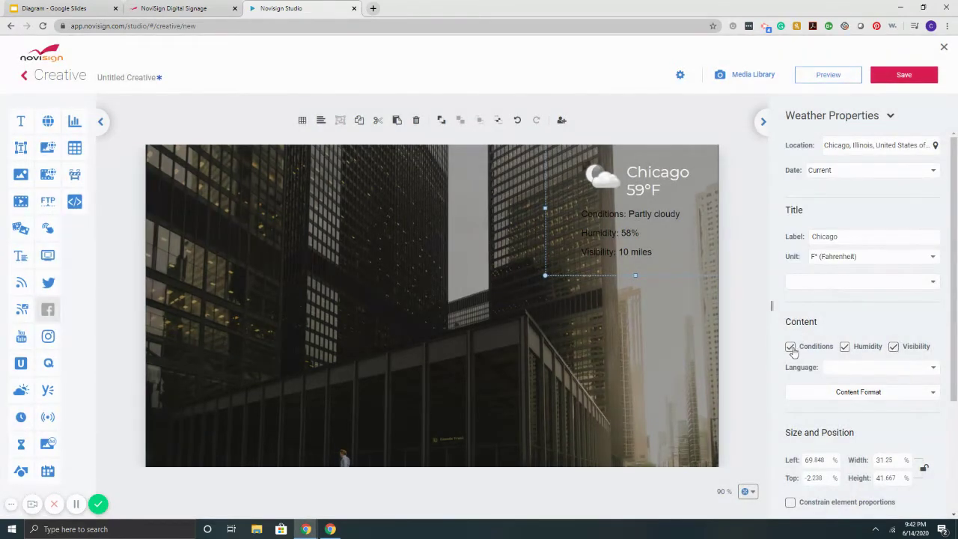
Step: Make the weather details text white Montserrat
{"action": "left_click", "coordinate": [891, 393]}
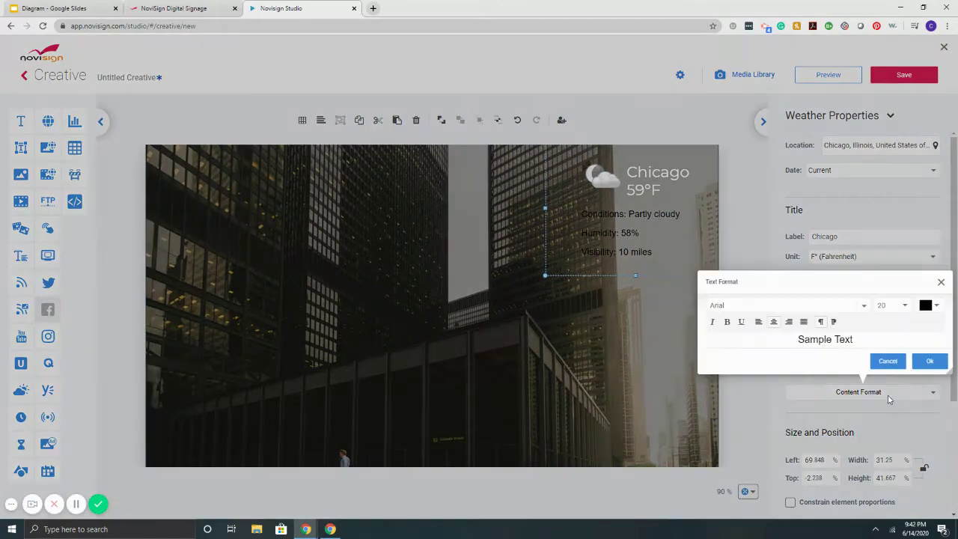
{"action": "left_click", "coordinate": [926, 306]}
{"action": "left_click", "coordinate": [725, 213]}
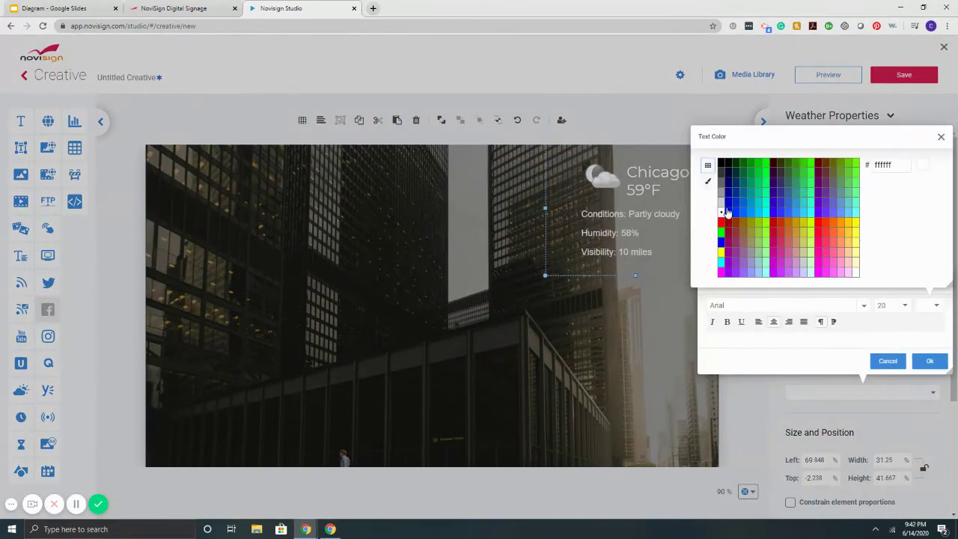
{"action": "left_click", "coordinate": [941, 137]}
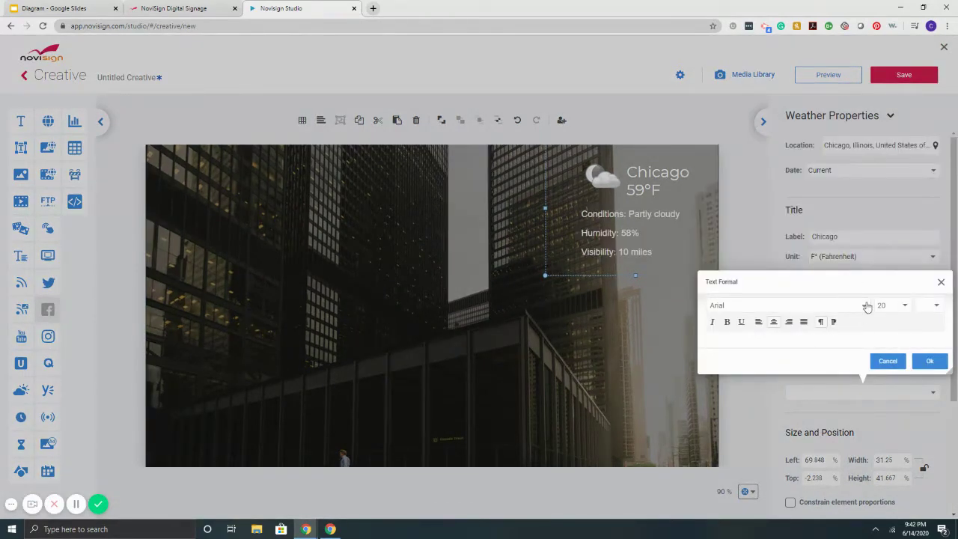
{"action": "left_click", "coordinate": [866, 306]}
{"action": "left_click", "coordinate": [723, 411]}
{"action": "left_click", "coordinate": [922, 362]}
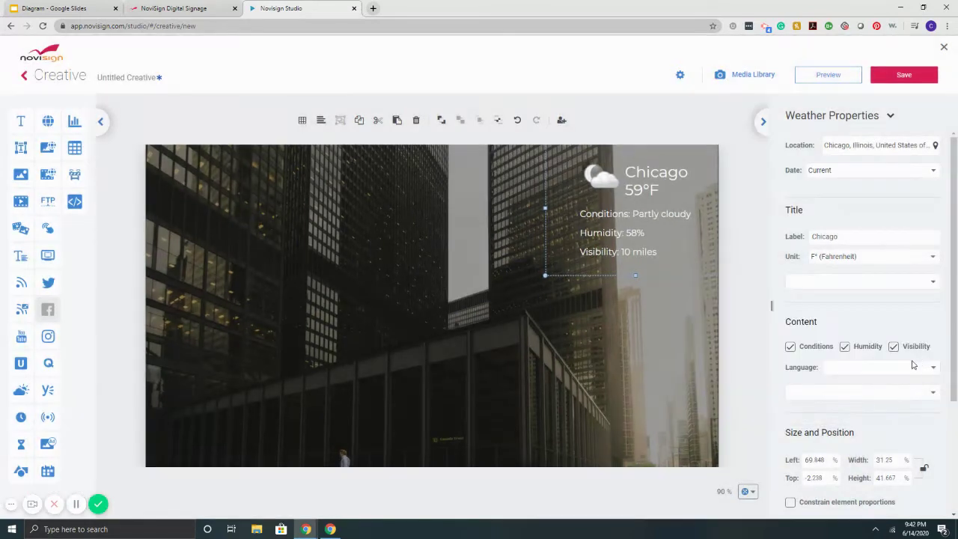
Step: Hide visibility, humidity and conditions, then shrink the widget into the top-right corner
{"action": "scroll", "coordinate": [937, 320], "scroll_direction": "down", "scroll_amount": 2}
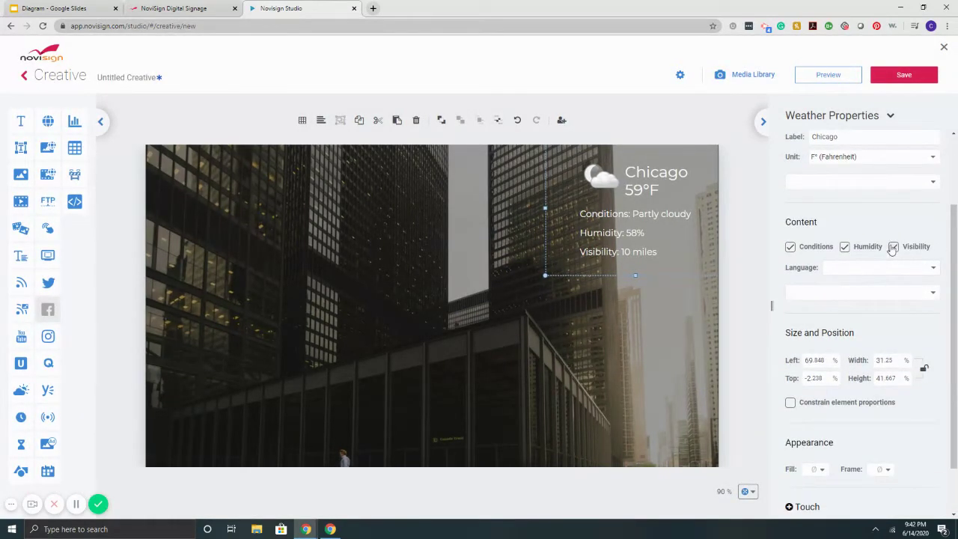
{"action": "left_click", "coordinate": [893, 246]}
{"action": "left_click", "coordinate": [844, 246]}
{"action": "left_click", "coordinate": [790, 246]}
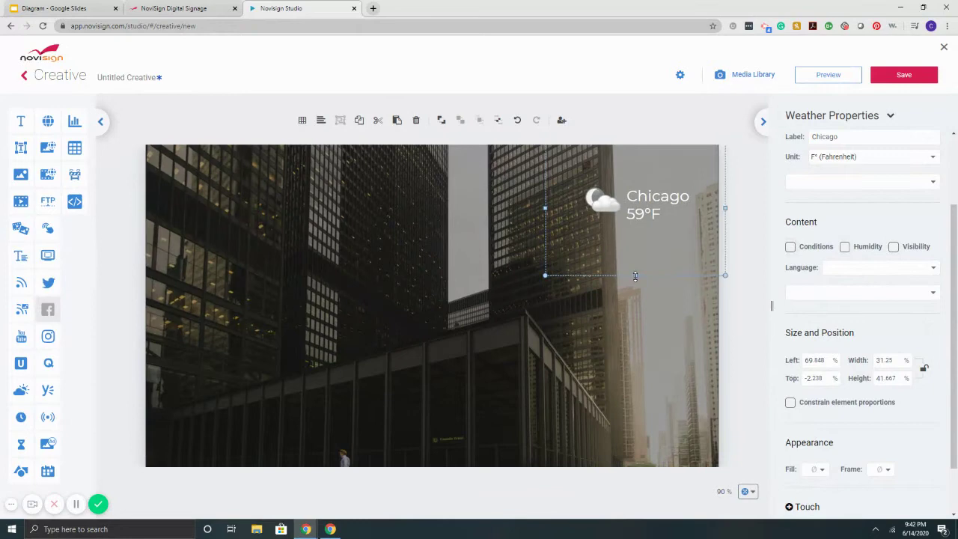
{"action": "left_click_drag", "start_coordinate": [634, 276], "coordinate": [605, 185]}
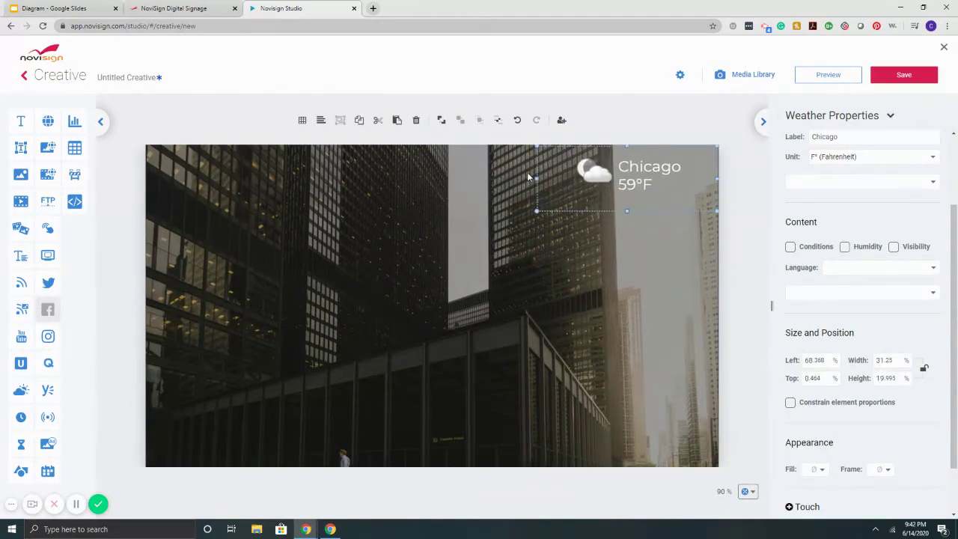
{"action": "left_click_drag", "start_coordinate": [536, 178], "coordinate": [605, 179]}
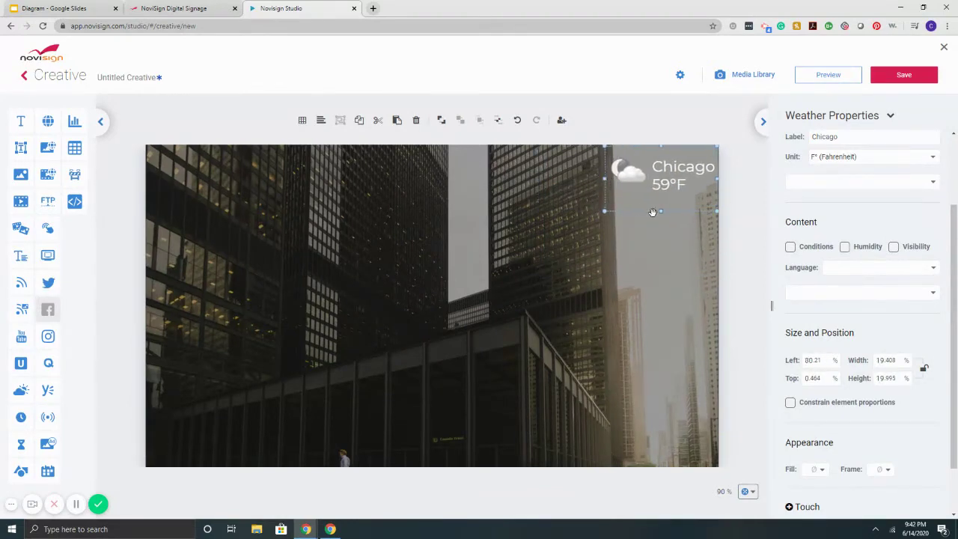
{"action": "mouse_move", "coordinate": [653, 213]}
{"action": "left_mouse_down"}
{"action": "mouse_move", "coordinate": [659, 191]}
{"action": "mouse_move", "coordinate": [651, 202]}
{"action": "left_mouse_up"}
{"action": "left_click", "coordinate": [639, 236]}
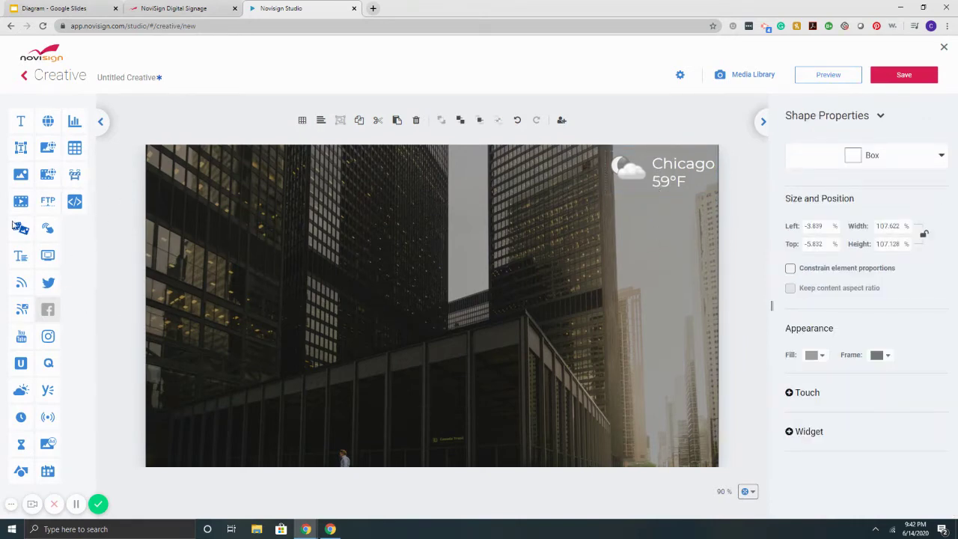
Step: Add an enlarged slideshow in the upper left with Worten Installation 9 and 10 images
{"action": "left_click_drag", "start_coordinate": [22, 228], "coordinate": [232, 196]}
{"action": "left_click_drag", "start_coordinate": [279, 224], "coordinate": [530, 350]}
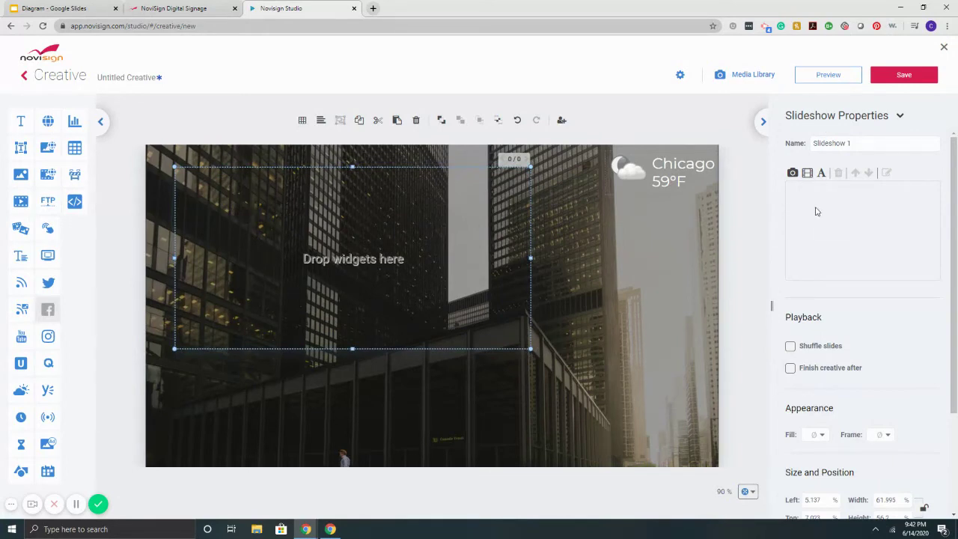
{"action": "left_click", "coordinate": [792, 174]}
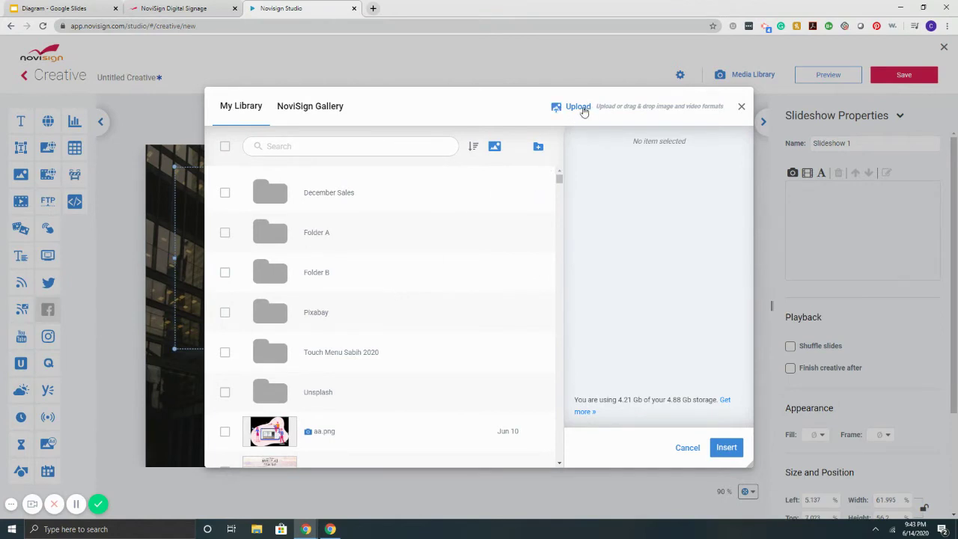
{"action": "scroll", "coordinate": [450, 229], "scroll_direction": "down", "scroll_amount": 12}
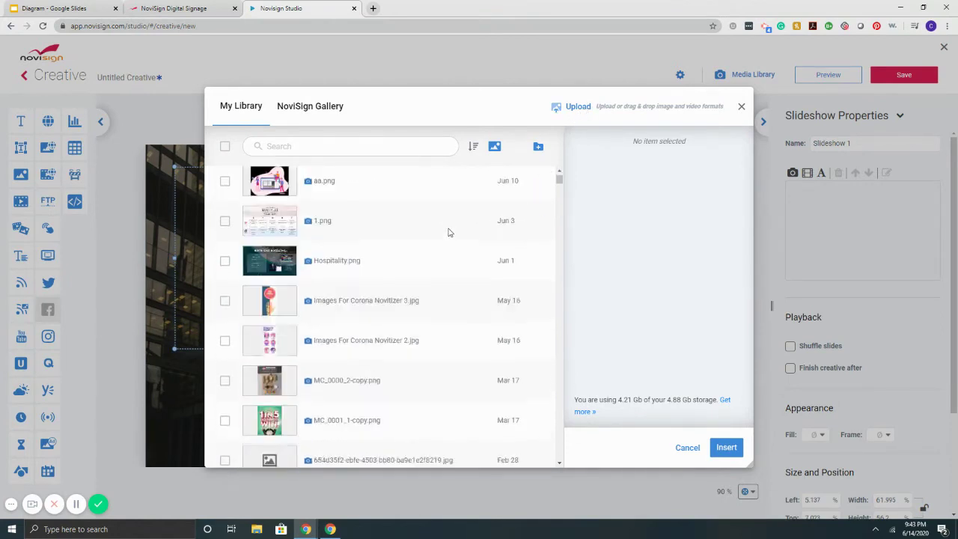
{"action": "scroll", "coordinate": [449, 232], "scroll_direction": "down", "scroll_amount": 5}
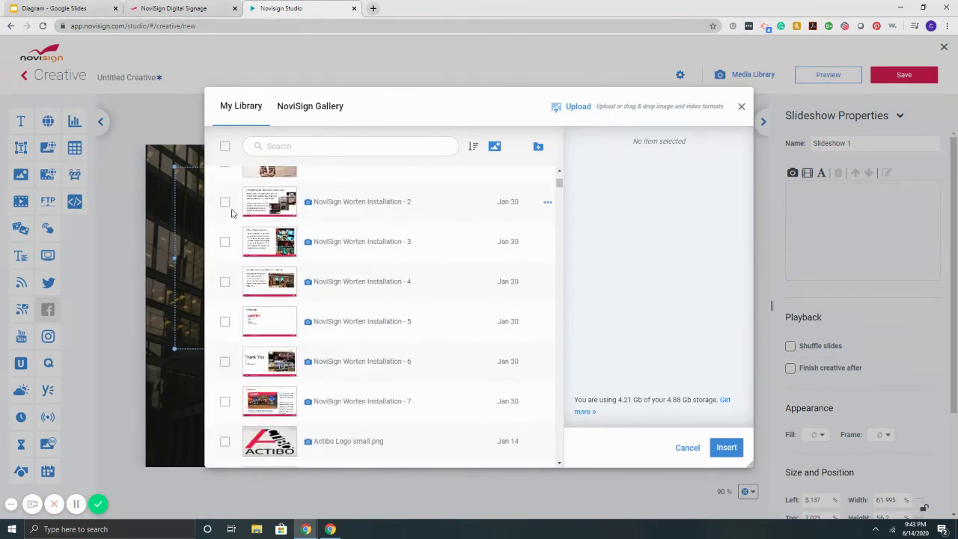
{"action": "scroll", "coordinate": [229, 299], "scroll_direction": "up", "scroll_amount": 4}
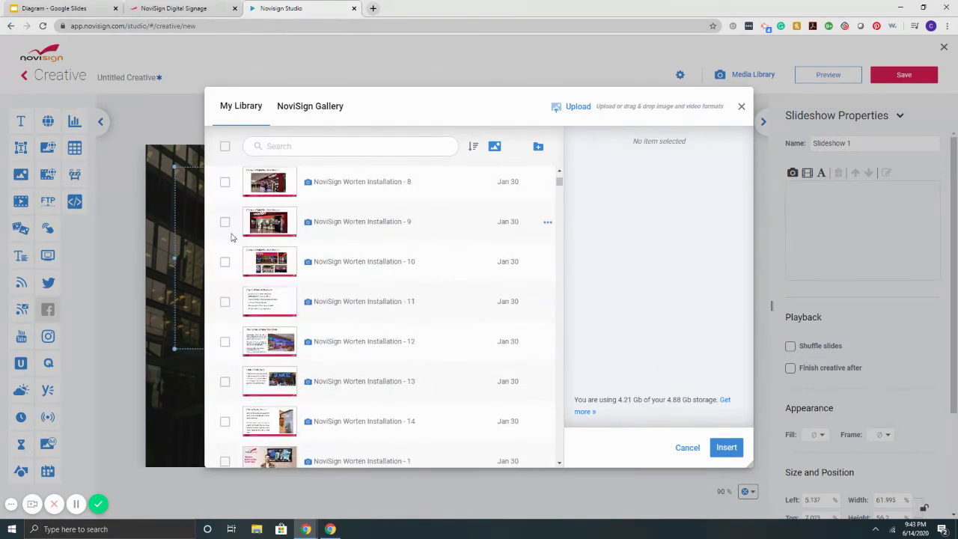
{"action": "left_click", "coordinate": [225, 222]}
{"action": "left_click", "coordinate": [225, 262]}
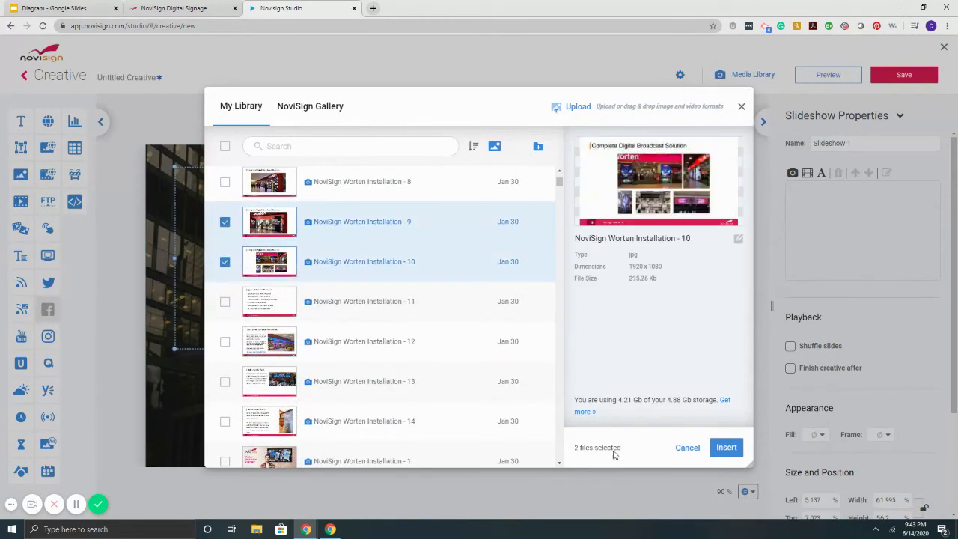
{"action": "left_click", "coordinate": [726, 448]}
Step: Set both slide durations to 3 seconds, shrink the slideshow, and add a YouTube element
{"action": "left_click", "coordinate": [899, 217]}
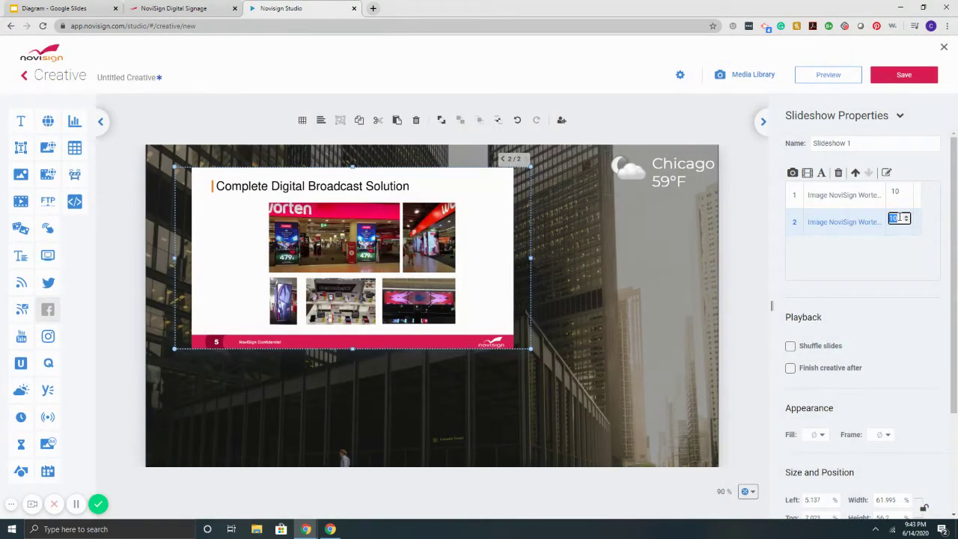
{"action": "left_click", "coordinate": [902, 192]}
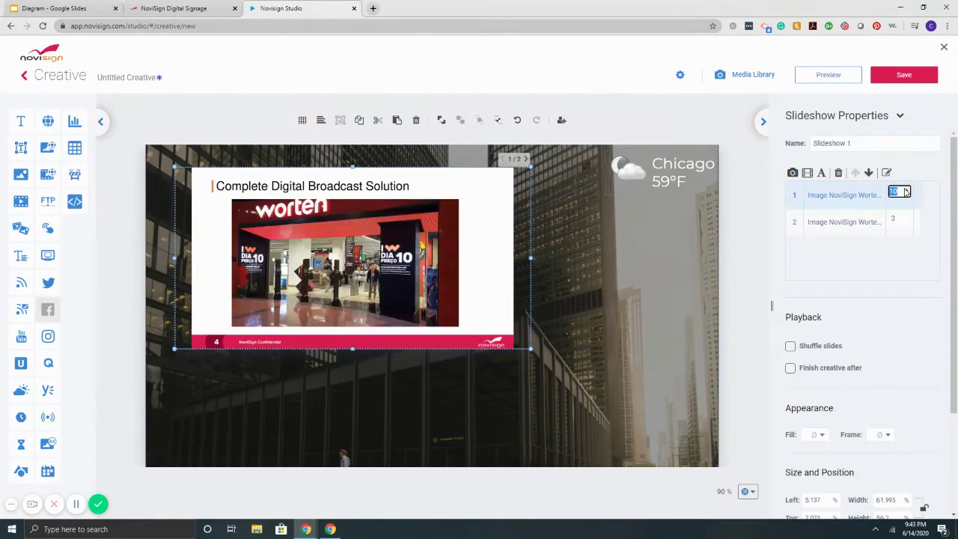
{"action": "left_click", "coordinate": [606, 289]}
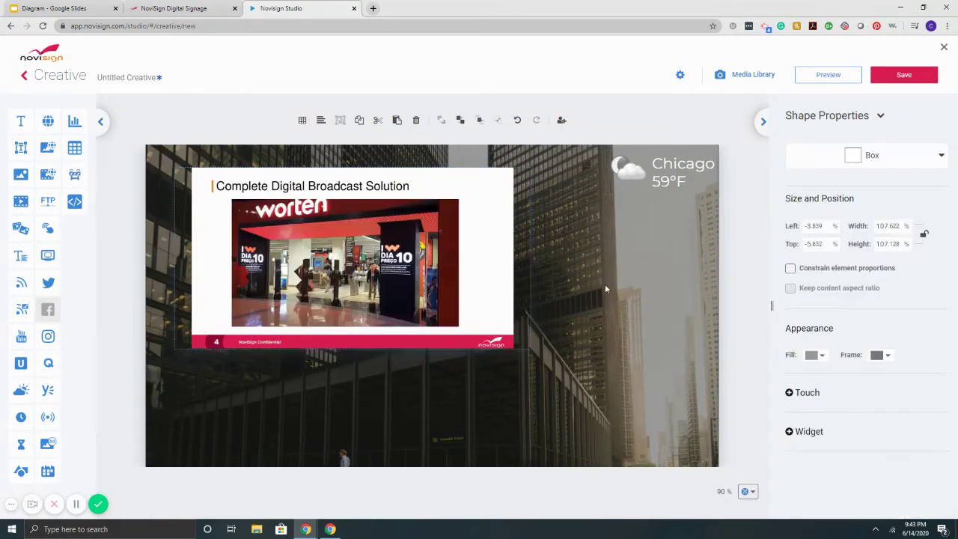
{"action": "left_click", "coordinate": [518, 348]}
{"action": "left_click_drag", "start_coordinate": [530, 349], "coordinate": [413, 325]}
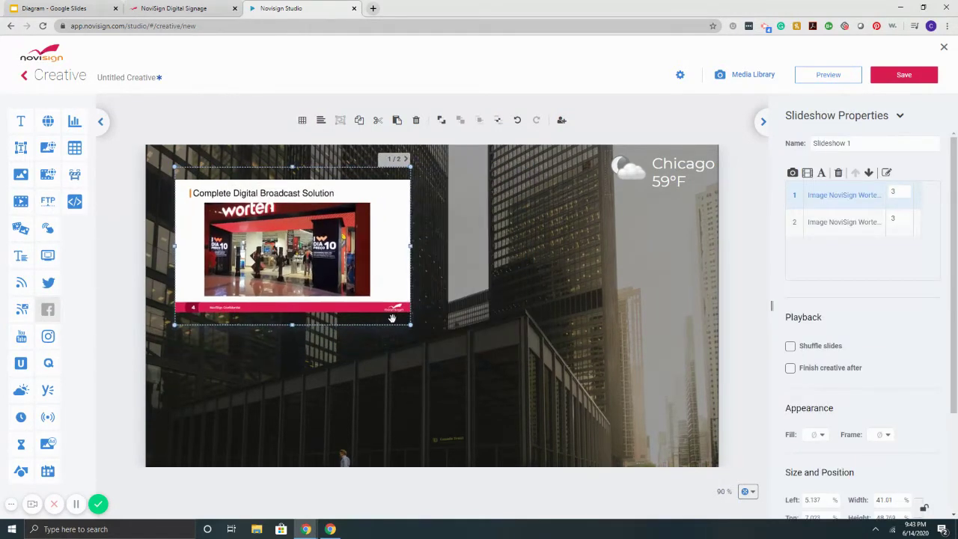
{"action": "mouse_move", "coordinate": [356, 289]}
{"action": "left_mouse_down"}
{"action": "mouse_move", "coordinate": [366, 277]}
{"action": "mouse_move", "coordinate": [362, 298]}
{"action": "mouse_move", "coordinate": [349, 289]}
{"action": "left_mouse_up"}
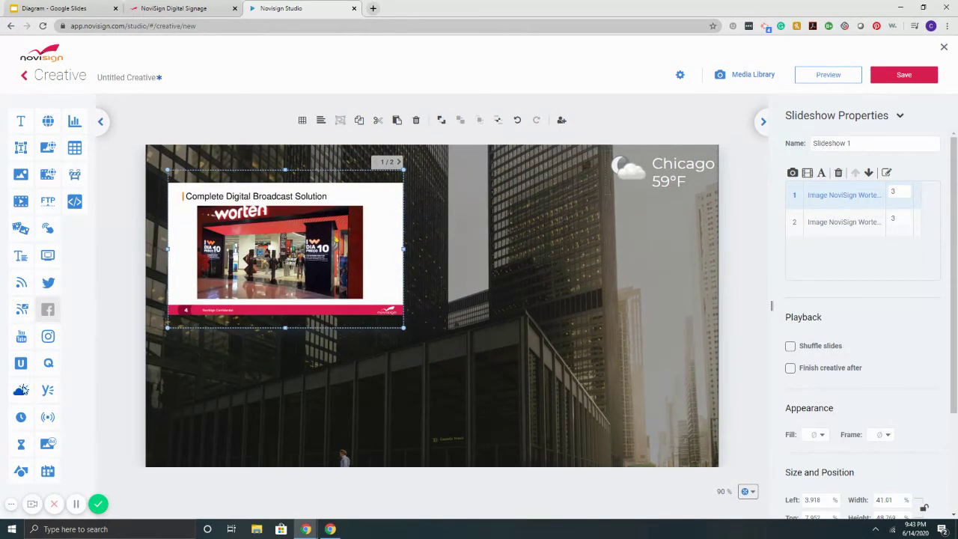
{"action": "left_click_drag", "start_coordinate": [21, 337], "coordinate": [677, 339]}
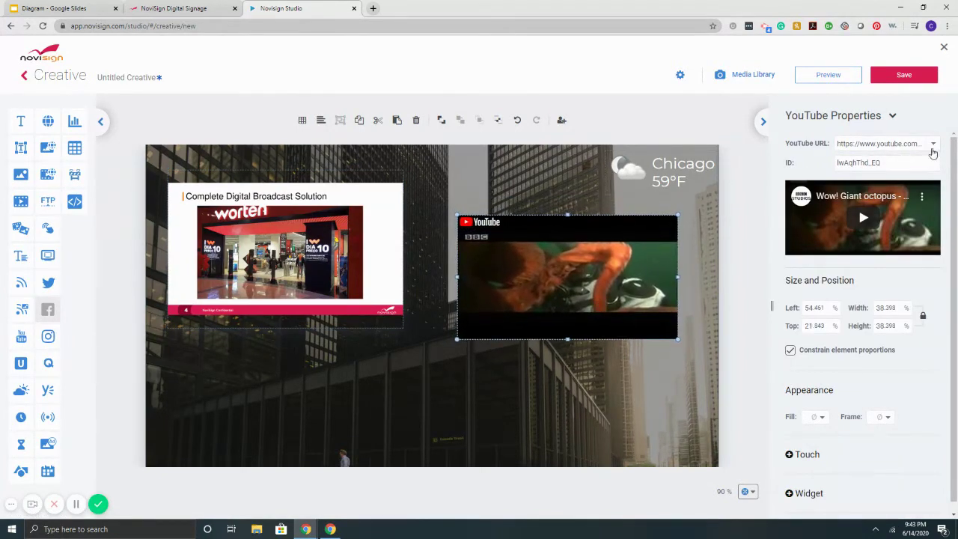
Step: Choose the Supersonic Freefall video and place it, shrunk, under the narrowed slideshow
{"action": "left_click", "coordinate": [932, 147]}
{"action": "left_click", "coordinate": [826, 184]}
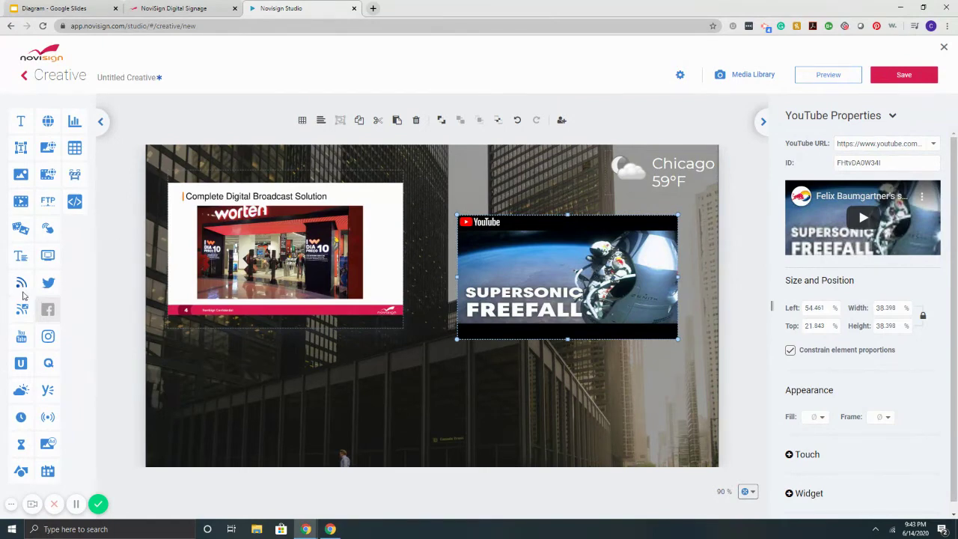
{"action": "left_click", "coordinate": [296, 277]}
{"action": "left_click_drag", "start_coordinate": [405, 321], "coordinate": [374, 291]}
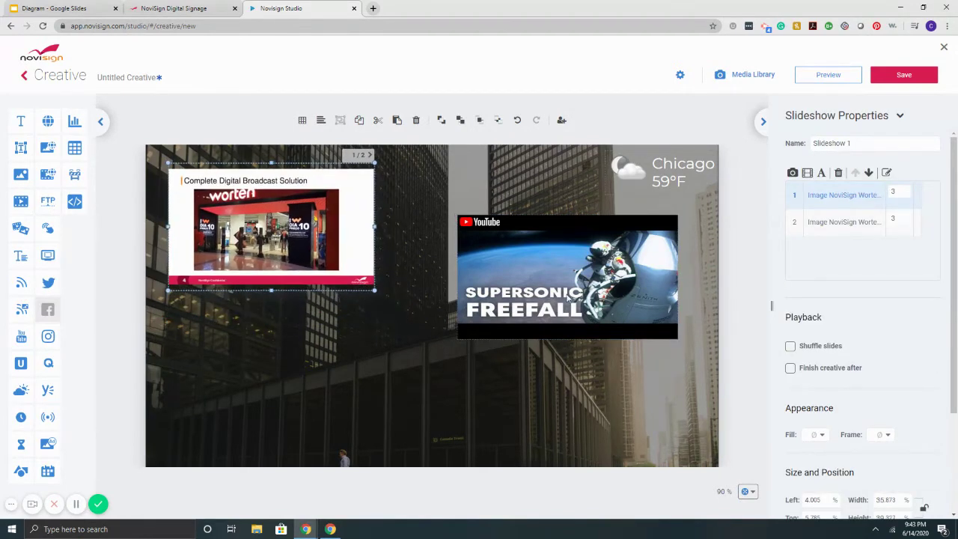
{"action": "left_click_drag", "start_coordinate": [564, 295], "coordinate": [268, 404]}
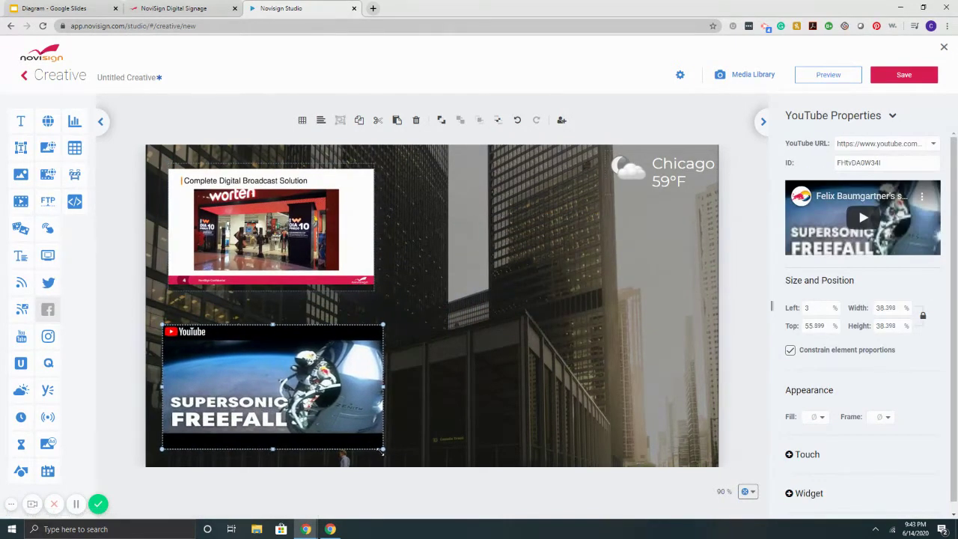
{"action": "left_click_drag", "start_coordinate": [382, 450], "coordinate": [361, 439]}
{"action": "mouse_move", "coordinate": [311, 397]}
{"action": "left_mouse_down"}
{"action": "mouse_move", "coordinate": [324, 397]}
{"action": "mouse_move", "coordinate": [316, 397]}
{"action": "left_mouse_up"}
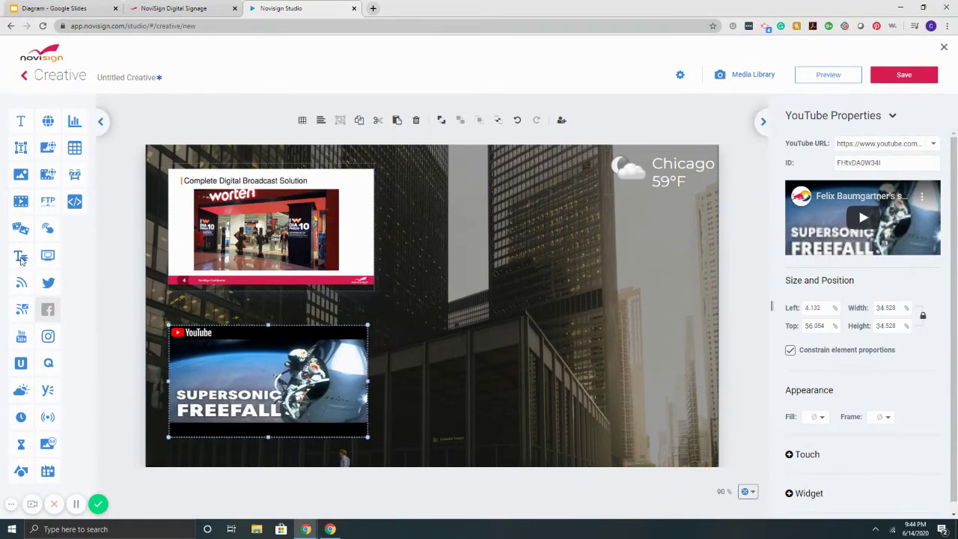
Step: Add a ticker stretched down the right side with a Welcome entry
{"action": "left_click_drag", "start_coordinate": [21, 255], "coordinate": [449, 229]}
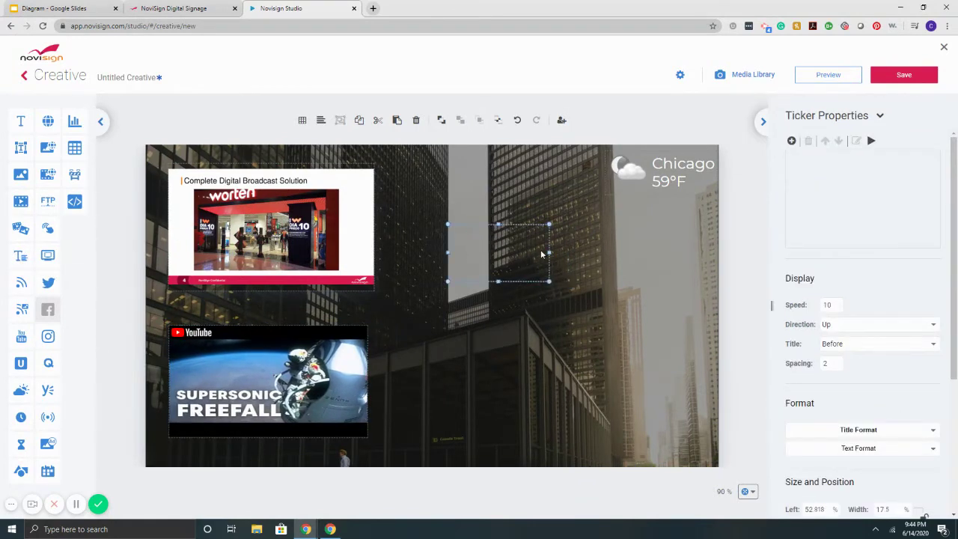
{"action": "left_click_drag", "start_coordinate": [548, 254], "coordinate": [695, 252]}
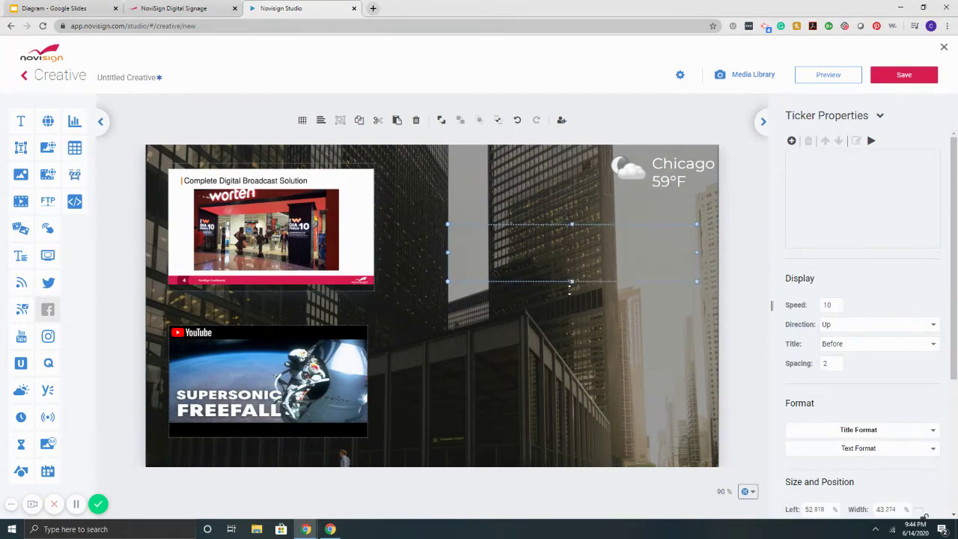
{"action": "left_click_drag", "start_coordinate": [570, 286], "coordinate": [551, 385]}
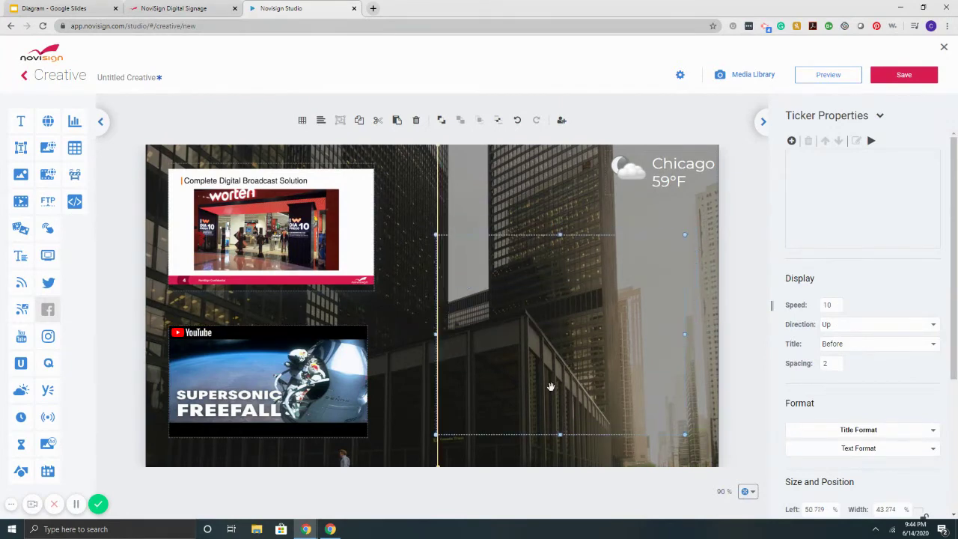
{"action": "left_click", "coordinate": [792, 141]}
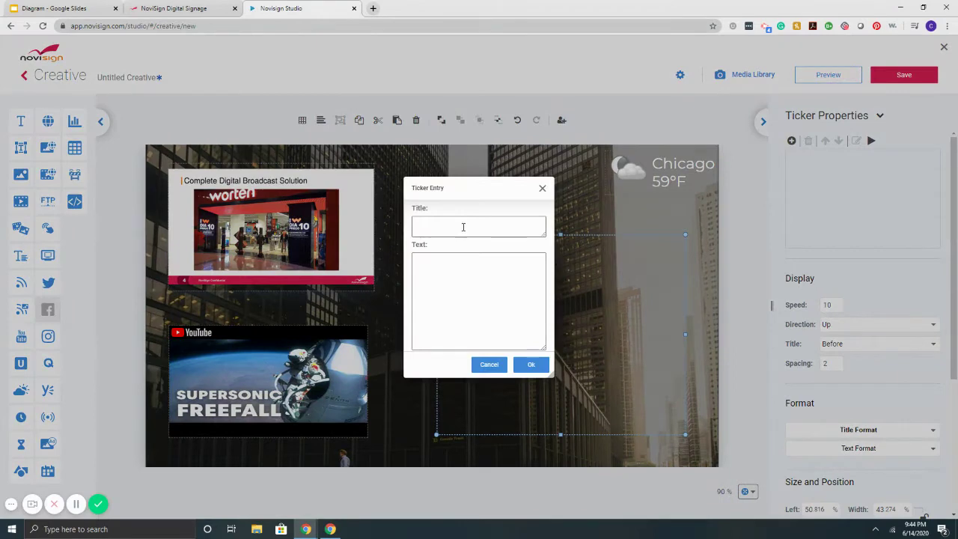
{"action": "left_click", "coordinate": [464, 226]}
{"action": "key", "text": "Tab"}
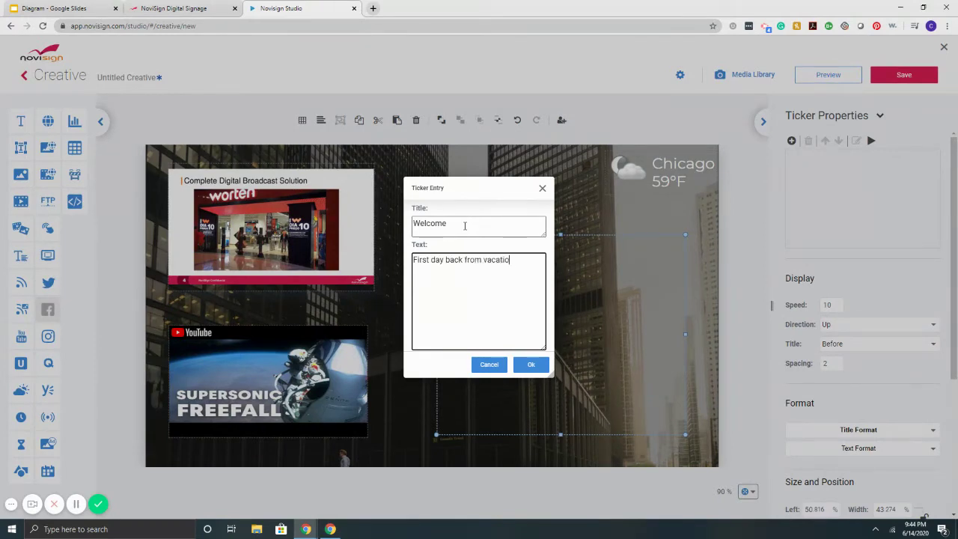
{"action": "left_click", "coordinate": [530, 364]}
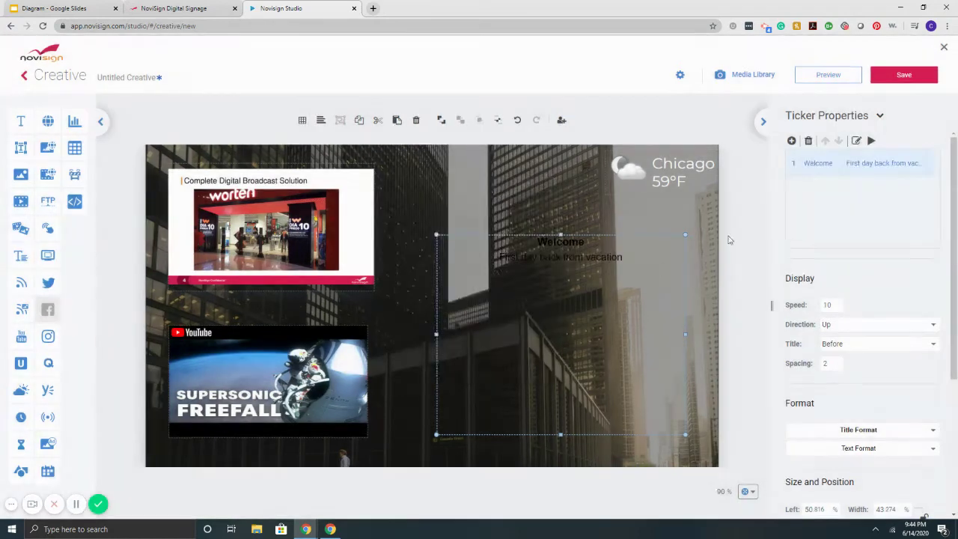
Step: Add a second ticker entry 'Company Meeting' with body 'Today at 3PM'
{"action": "left_click", "coordinate": [791, 141]}
{"action": "left_click", "coordinate": [498, 226]}
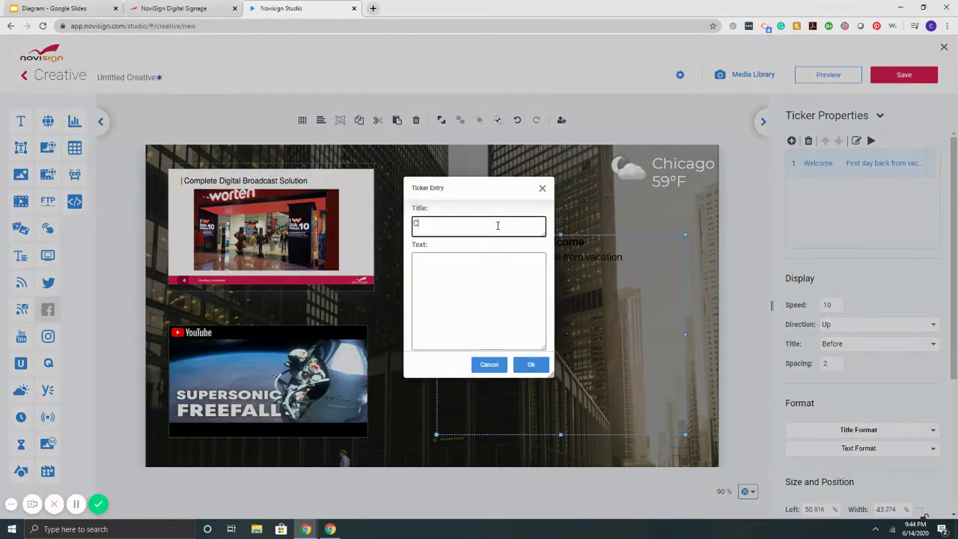
{"action": "type", "text": "Company Meeting"}
{"action": "key", "text": "Tab"}
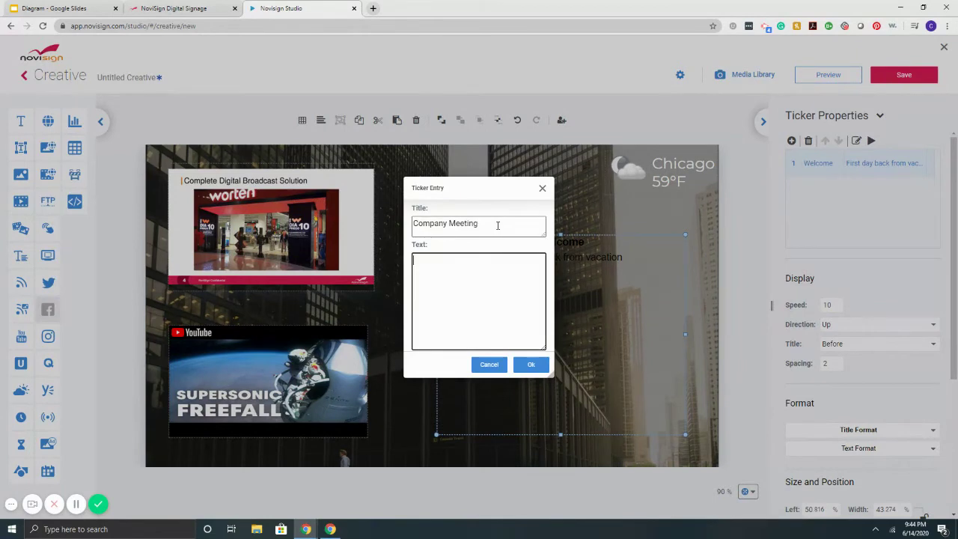
{"action": "type", "text": "Today at 3PM"}
{"action": "left_click", "coordinate": [532, 365]}
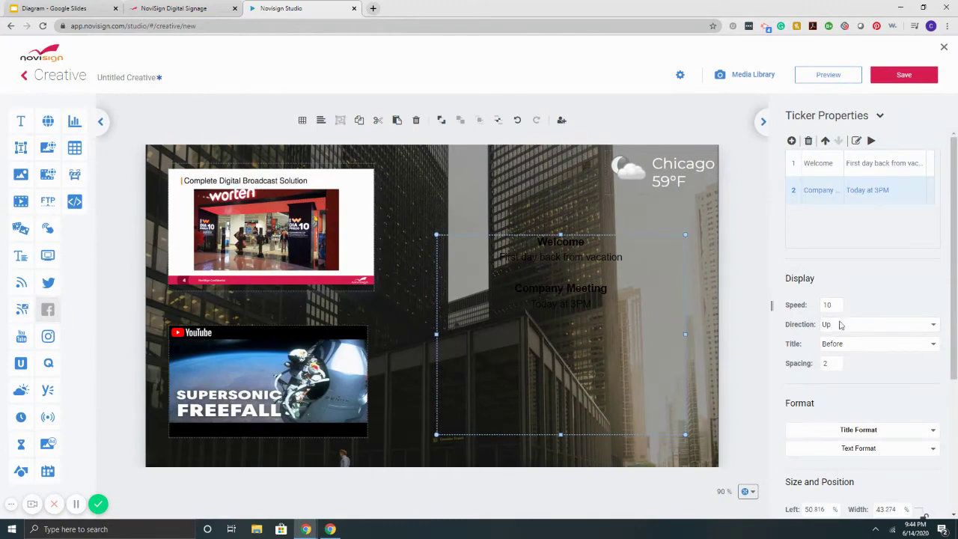
Step: Make the ticker titles white with a larger font size
{"action": "scroll", "coordinate": [897, 320], "scroll_direction": "down", "scroll_amount": 1}
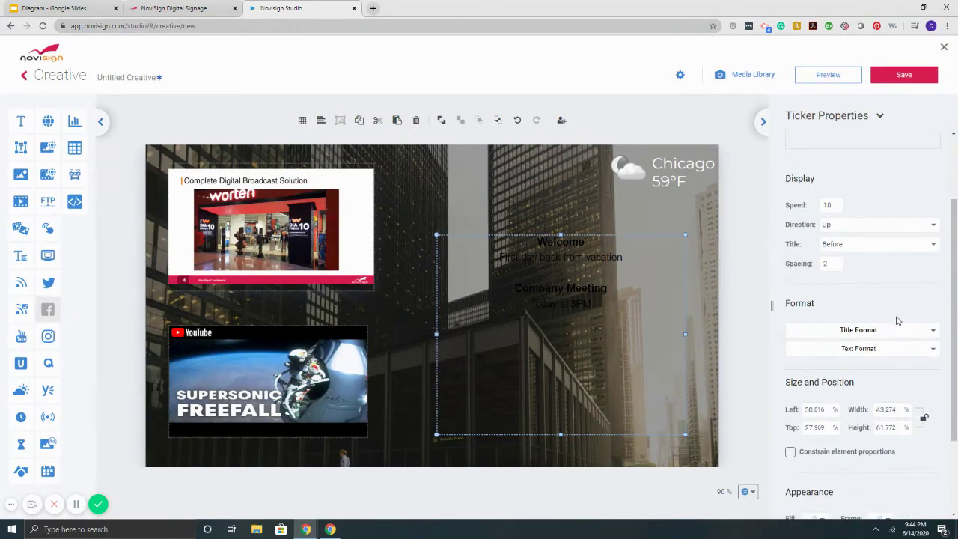
{"action": "left_click", "coordinate": [891, 334]}
{"action": "left_click", "coordinate": [926, 241]}
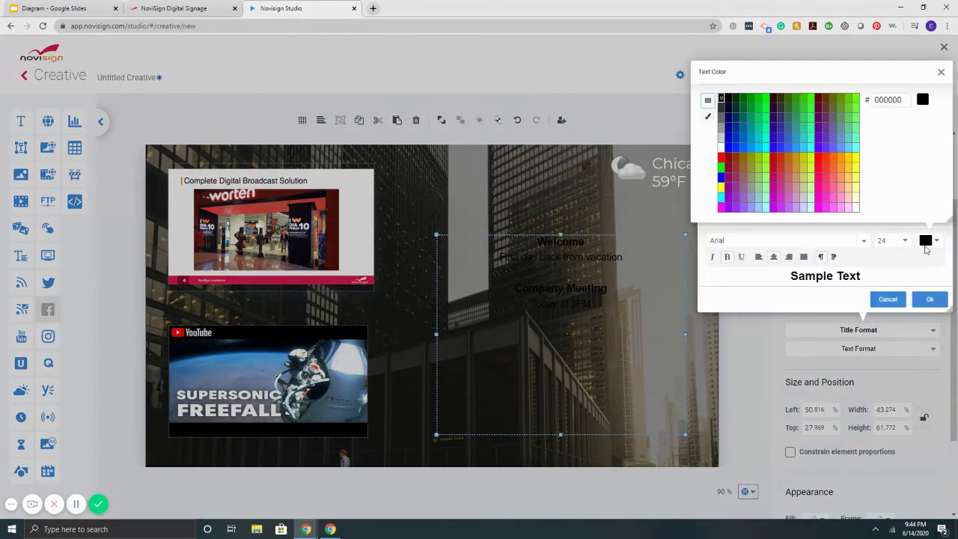
{"action": "left_click", "coordinate": [721, 148]}
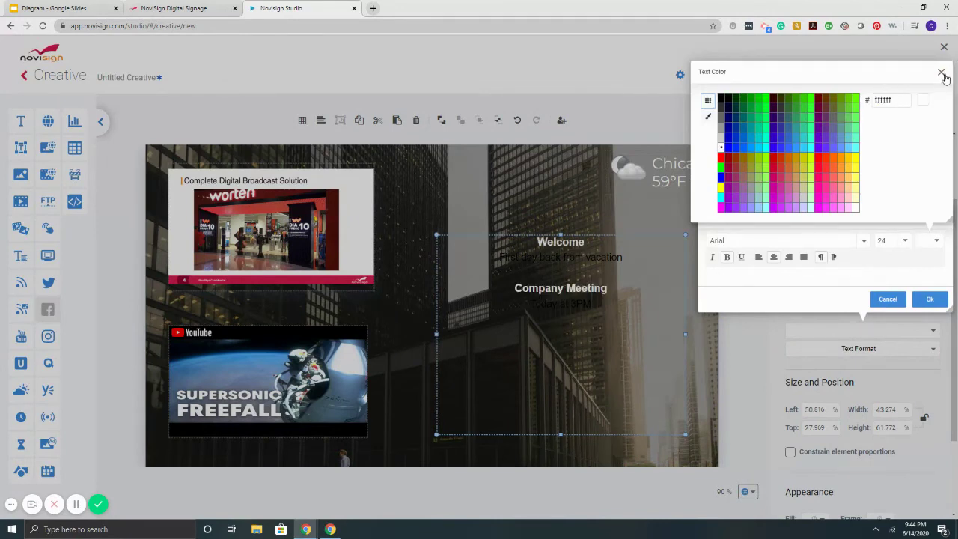
{"action": "left_click", "coordinate": [941, 73]}
{"action": "left_click", "coordinate": [896, 241]}
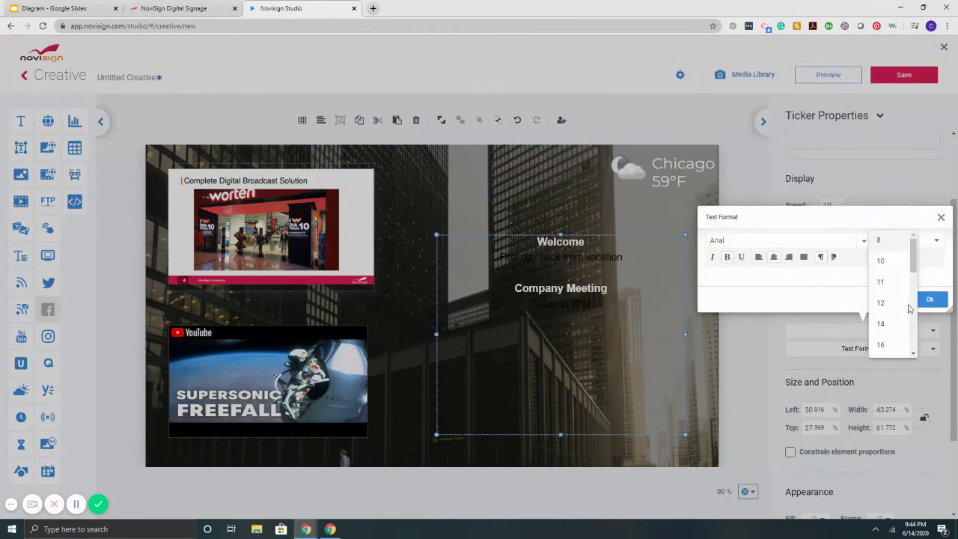
{"action": "scroll", "coordinate": [890, 315], "scroll_direction": "down", "scroll_amount": 3}
{"action": "left_click", "coordinate": [885, 342]}
{"action": "left_click", "coordinate": [930, 298]}
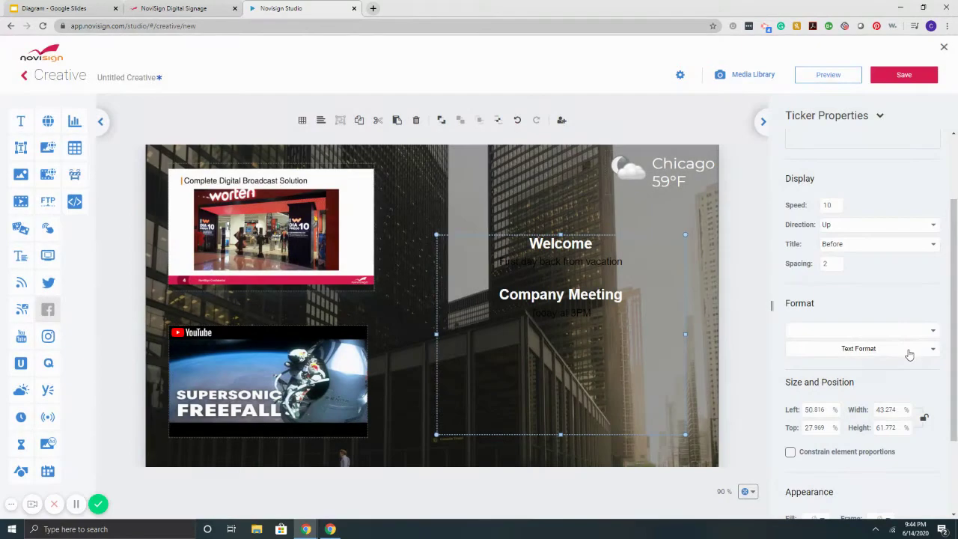
Step: Set the ticker message text to white at size 32
{"action": "left_click", "coordinate": [910, 351]}
{"action": "left_click", "coordinate": [907, 261]}
{"action": "scroll", "coordinate": [886, 303], "scroll_direction": "down", "scroll_amount": 5}
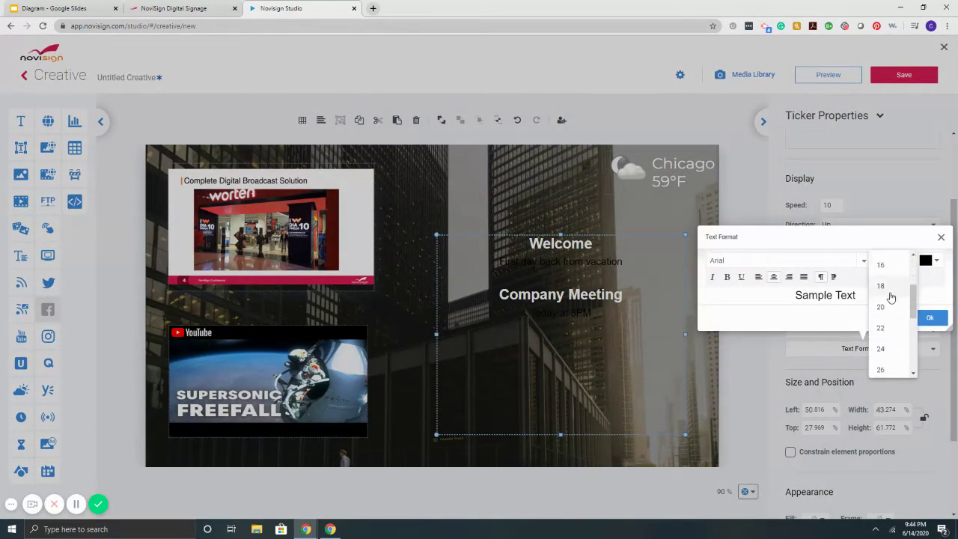
{"action": "left_click", "coordinate": [881, 262]}
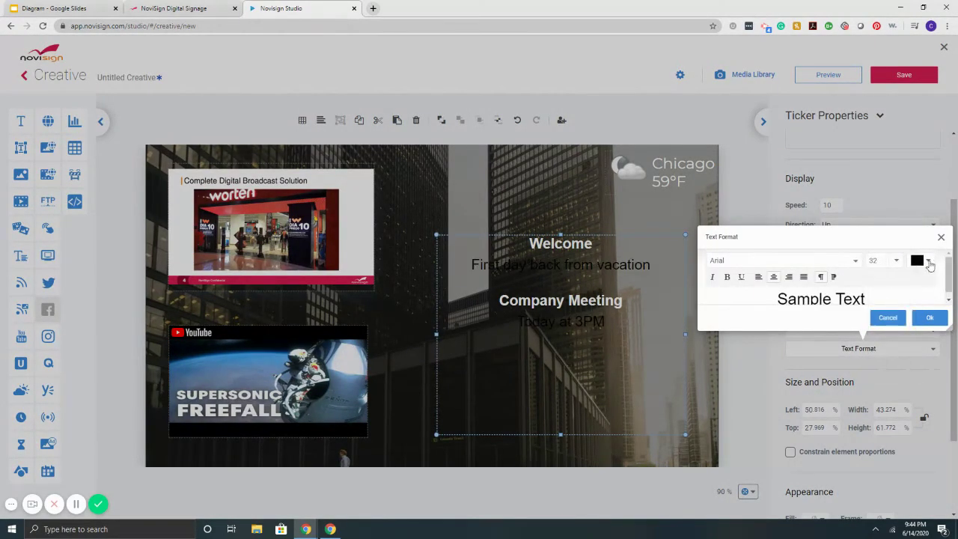
{"action": "left_click", "coordinate": [917, 261]}
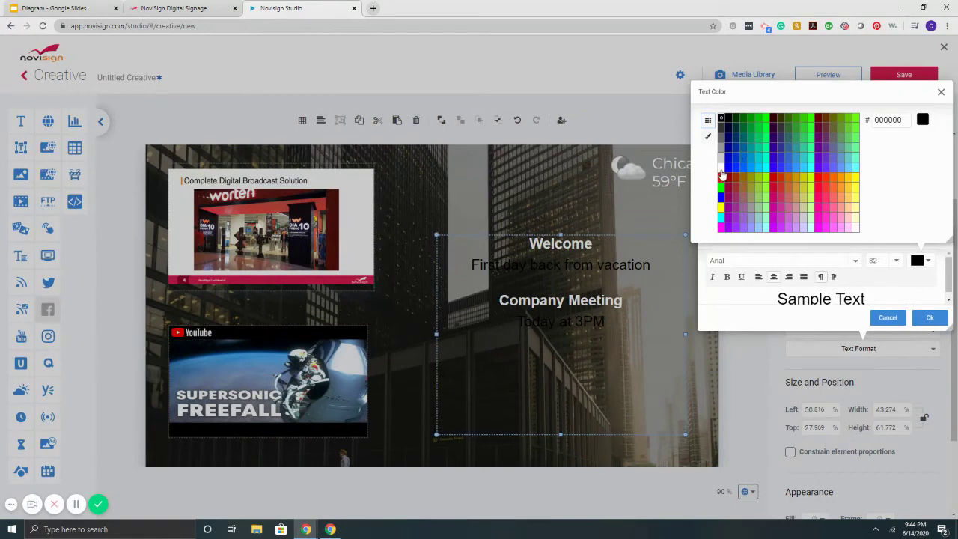
{"action": "left_click", "coordinate": [722, 168]}
{"action": "left_click", "coordinate": [941, 92]}
{"action": "left_click", "coordinate": [930, 318]}
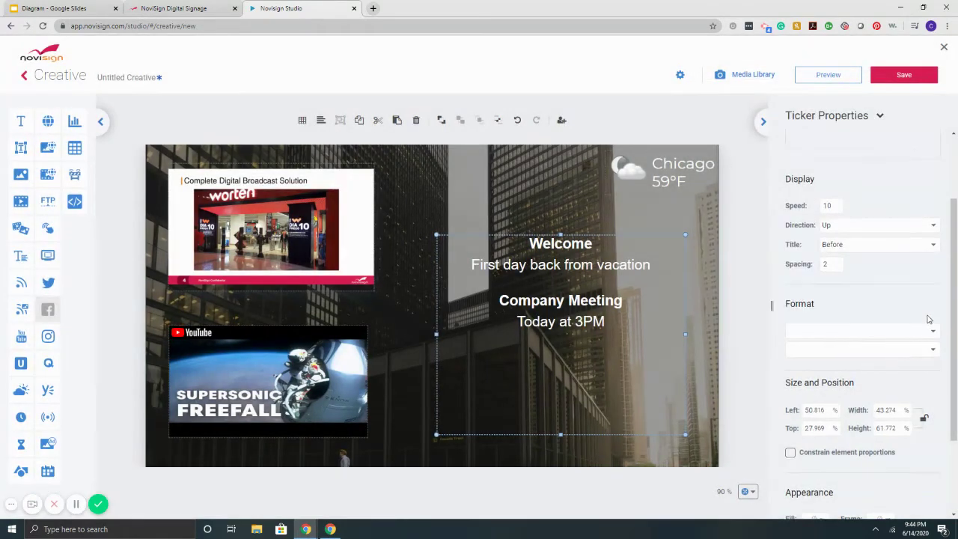
Step: Play the ticker and set its scroll speed to 20
{"action": "left_click", "coordinate": [872, 142]}
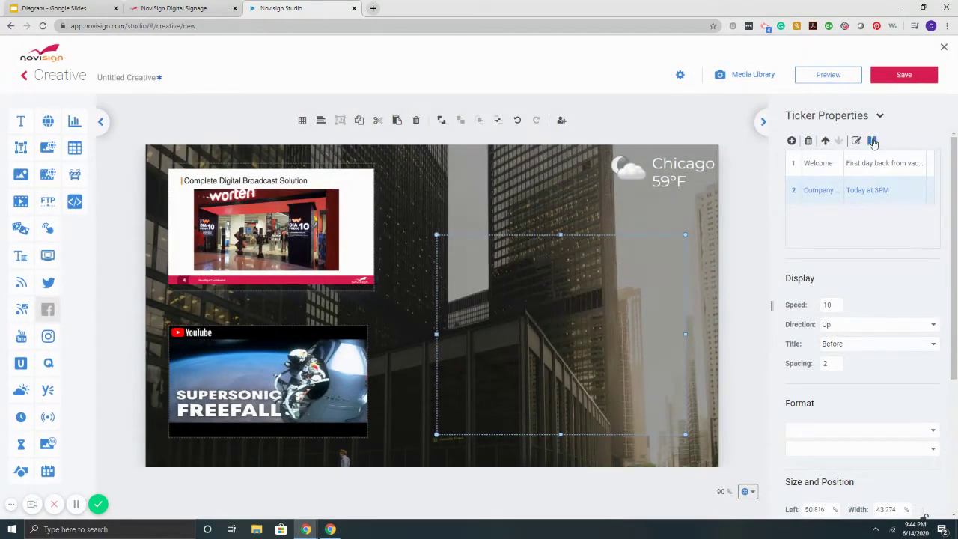
{"action": "double_click", "coordinate": [827, 305]}
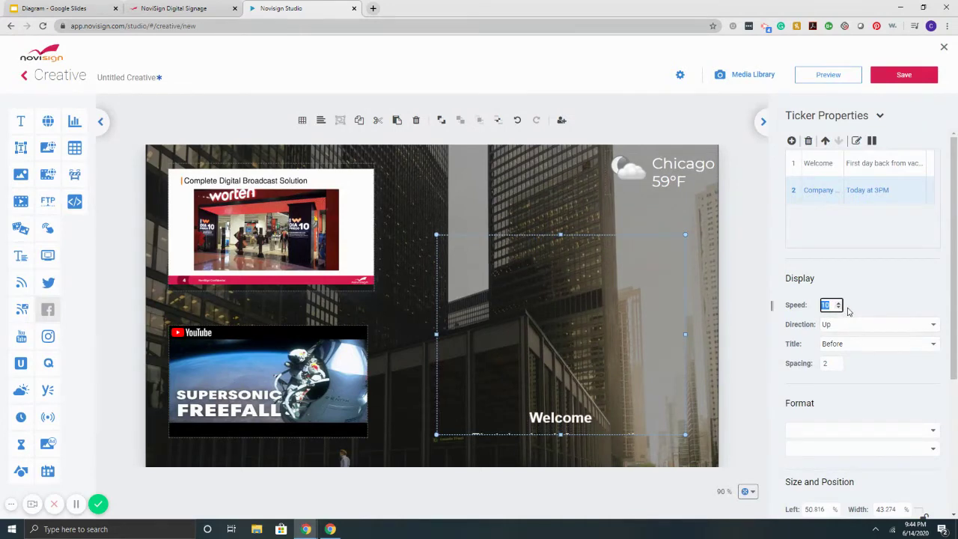
{"action": "type", "text": "20"}
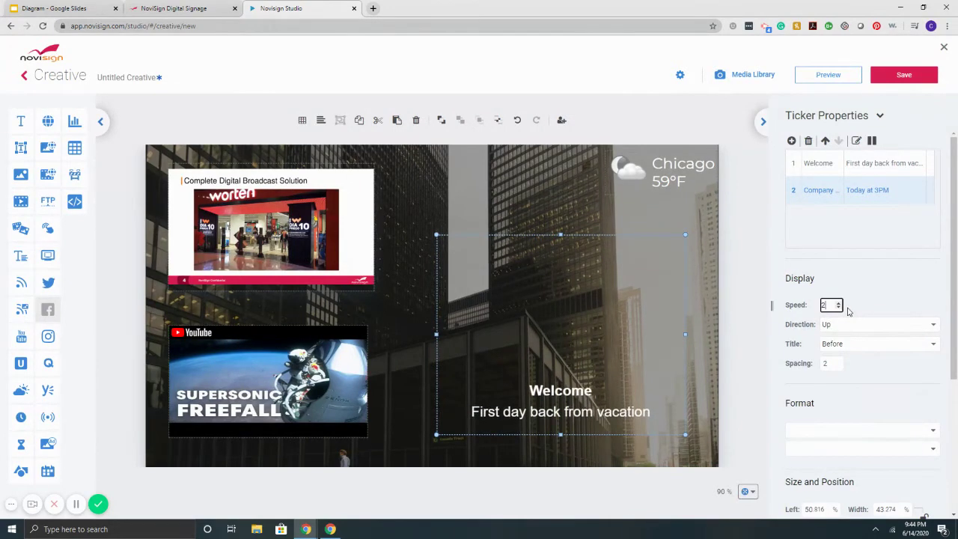
{"action": "left_click", "coordinate": [872, 314]}
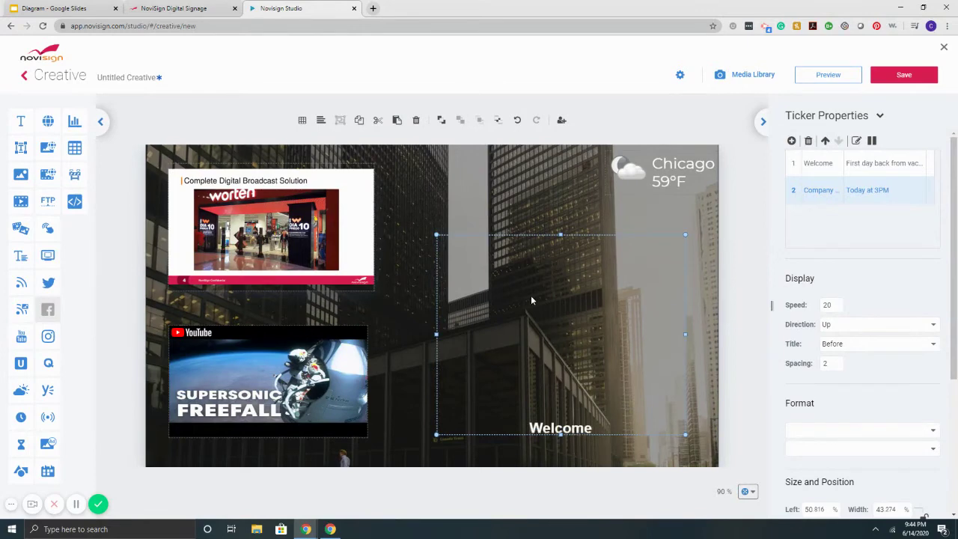
Step: Give the ticker box a semi-transparent black fill and stretch it taller toward the top
{"action": "scroll", "coordinate": [890, 334], "scroll_direction": "down", "scroll_amount": 5}
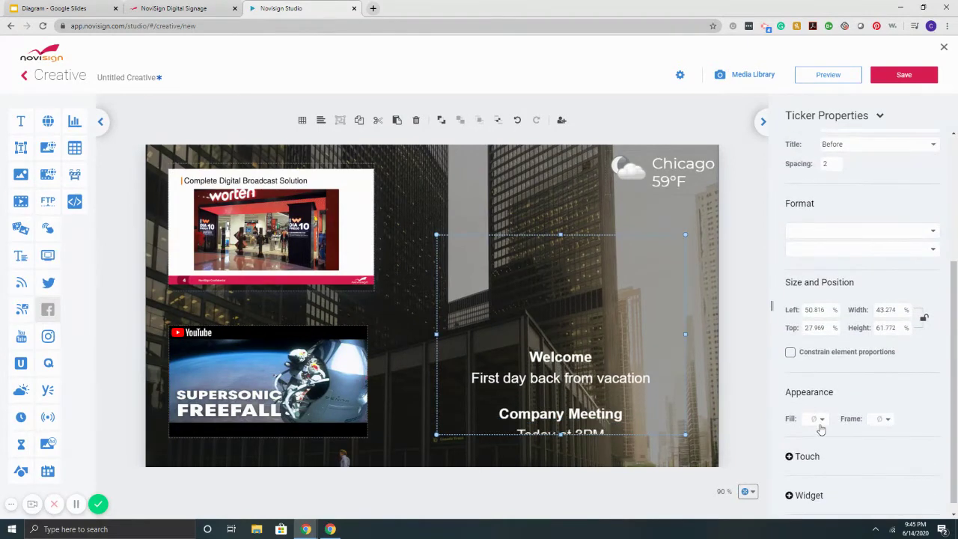
{"action": "left_click", "coordinate": [819, 419]}
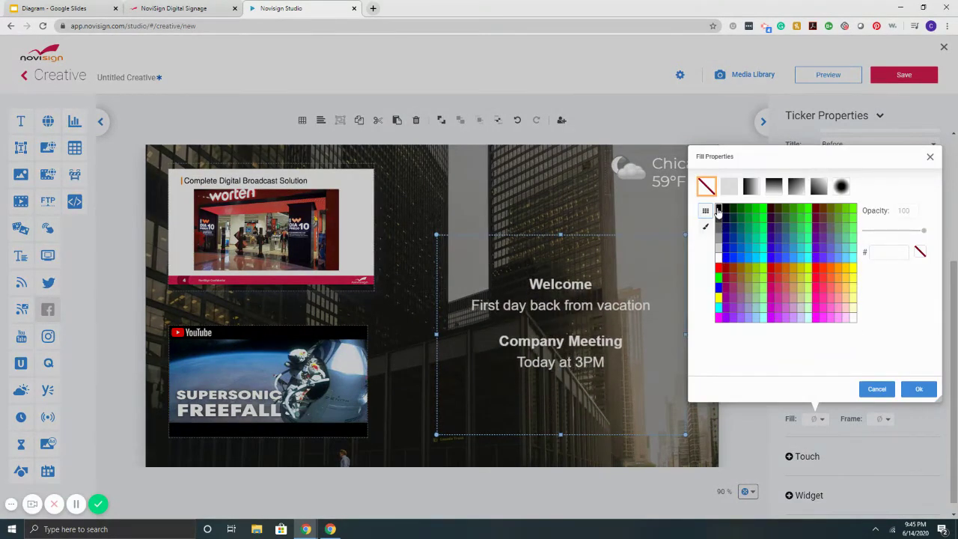
{"action": "left_click", "coordinate": [898, 230]}
{"action": "left_click_drag", "start_coordinate": [898, 229], "coordinate": [890, 230]}
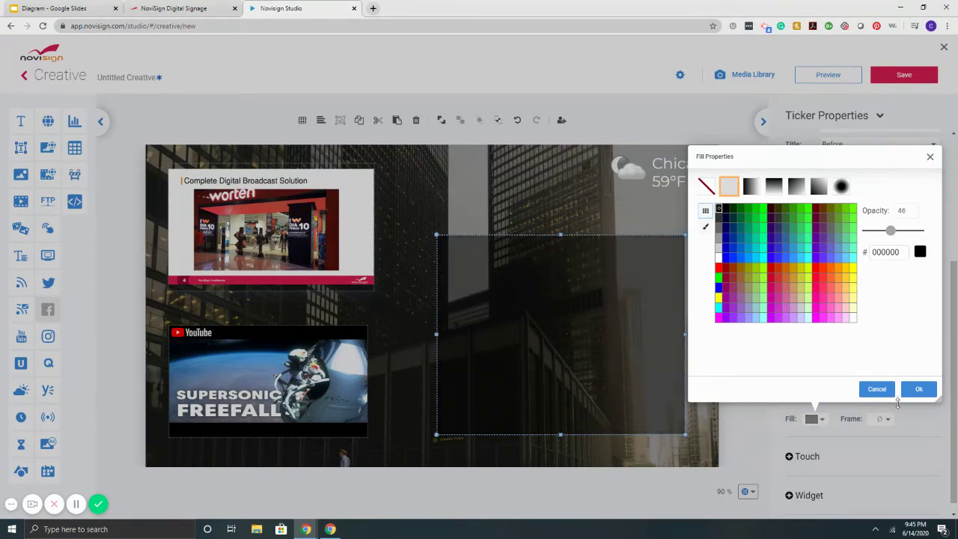
{"action": "left_click", "coordinate": [916, 390]}
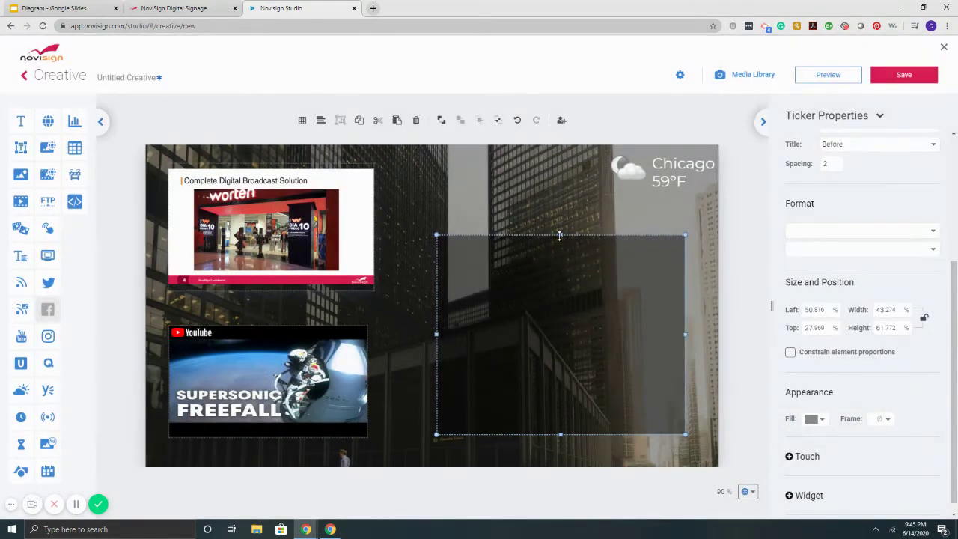
{"action": "left_click_drag", "start_coordinate": [560, 235], "coordinate": [560, 211]}
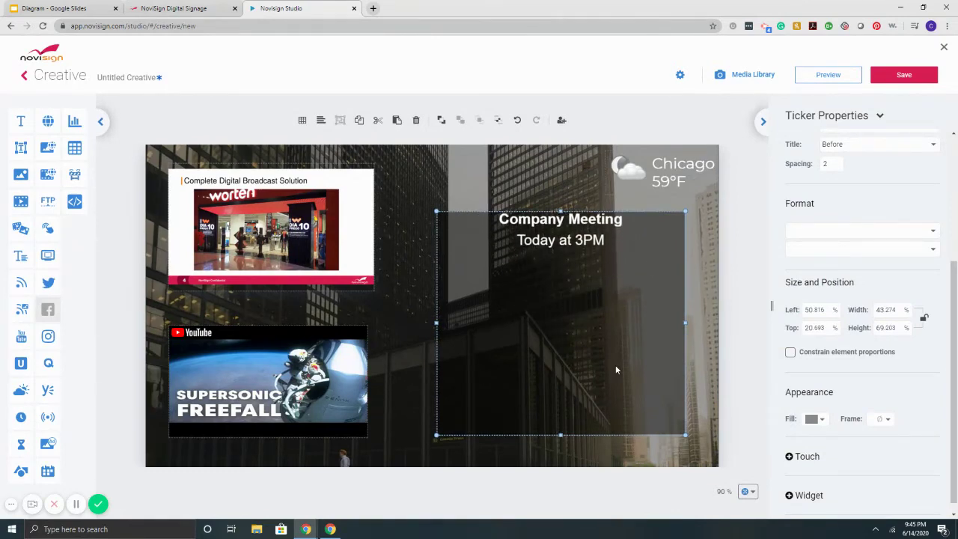
{"action": "left_click_drag", "start_coordinate": [615, 370], "coordinate": [615, 366]}
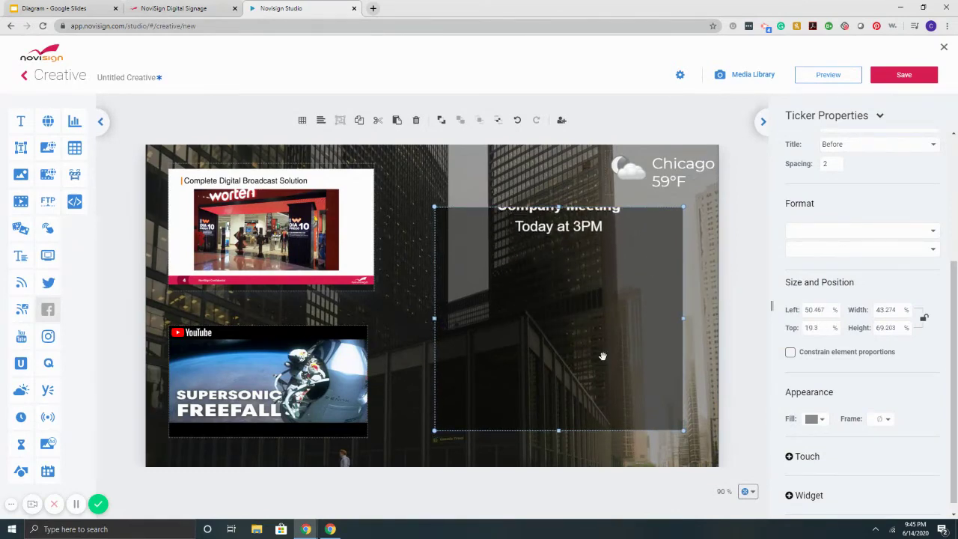
Step: Preview the creative full screen, then save it as Untitled Creative
{"action": "left_click", "coordinate": [825, 77]}
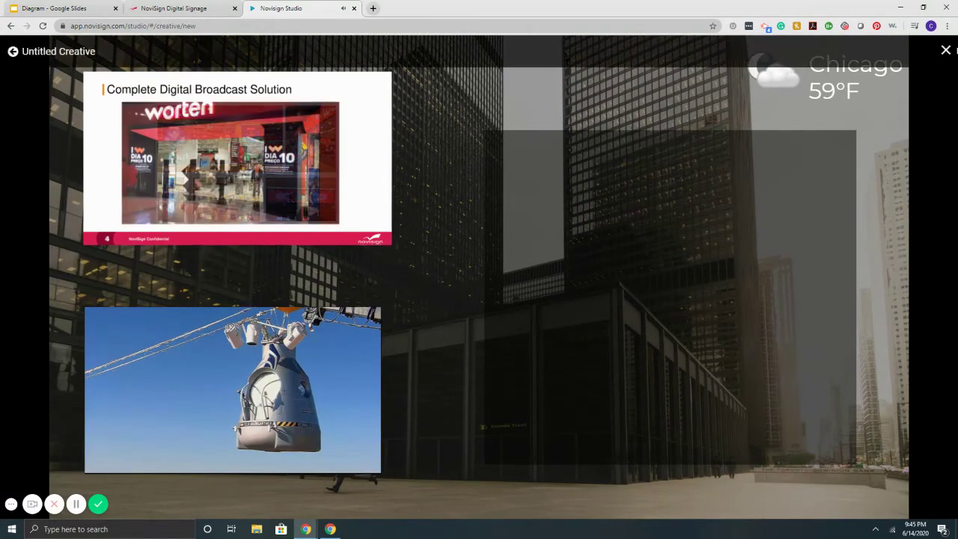
{"action": "left_click", "coordinate": [945, 51]}
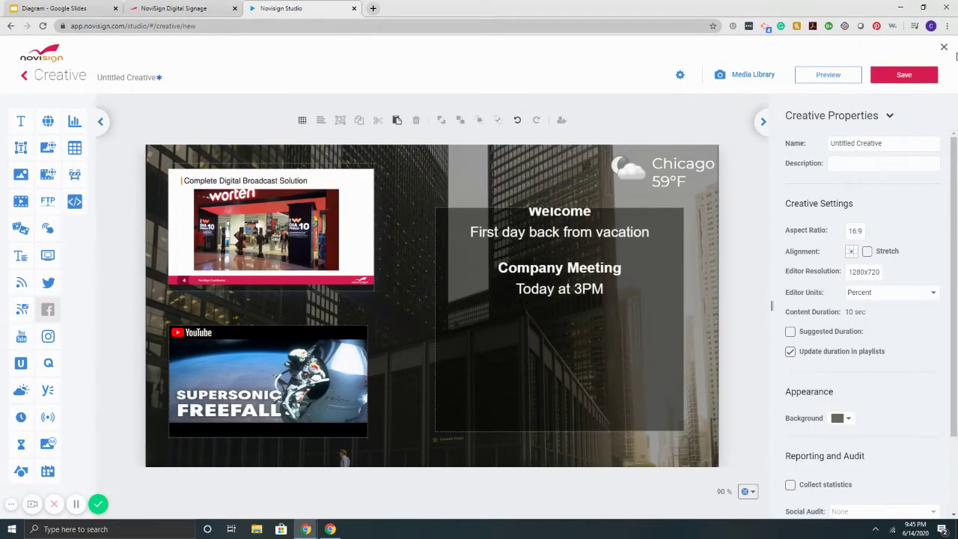
{"action": "left_click", "coordinate": [902, 75]}
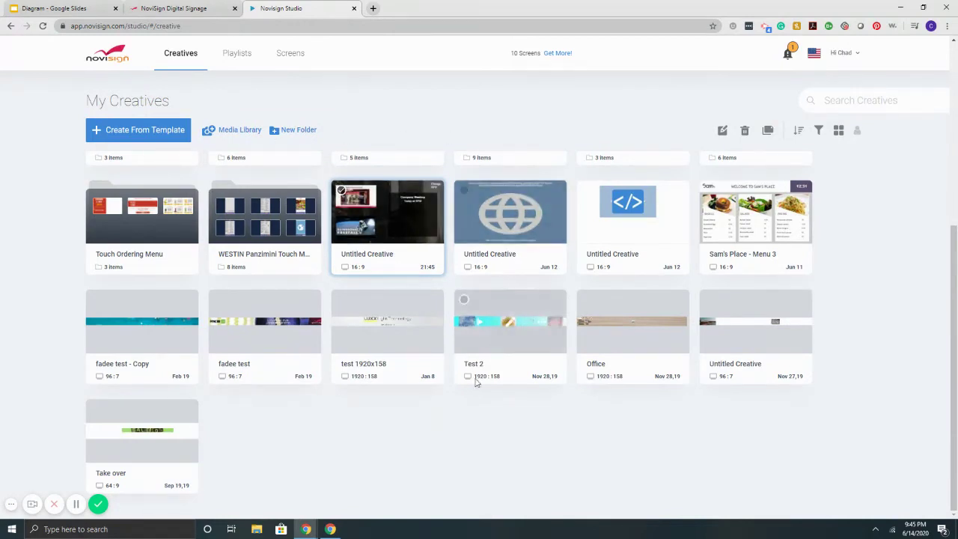
Step: Start a new playlist named 'TV 1 - Front Lobby' from the Playlists page
{"action": "left_click", "coordinate": [232, 58]}
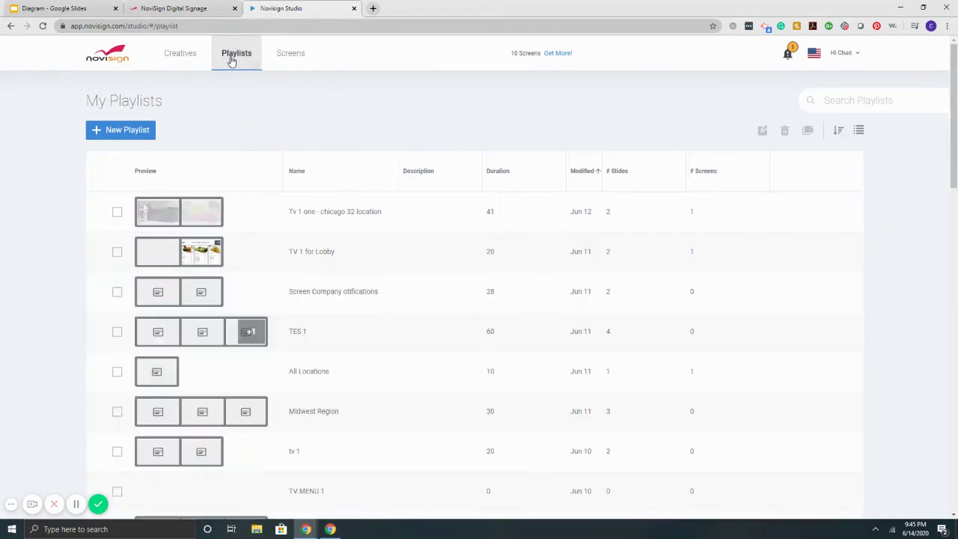
{"action": "left_click", "coordinate": [122, 134]}
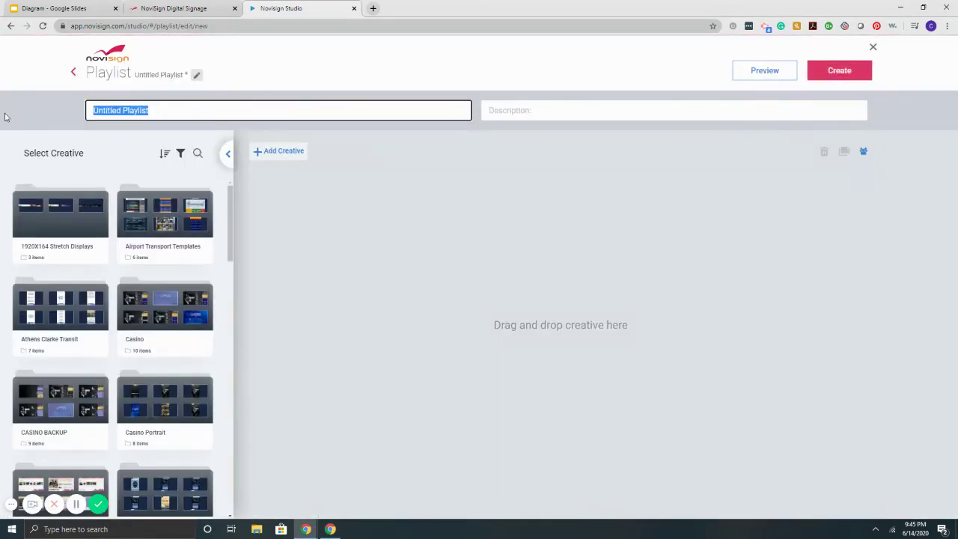
{"action": "key", "text": "BackSpace"}
{"action": "type", "text": "TV 1"}
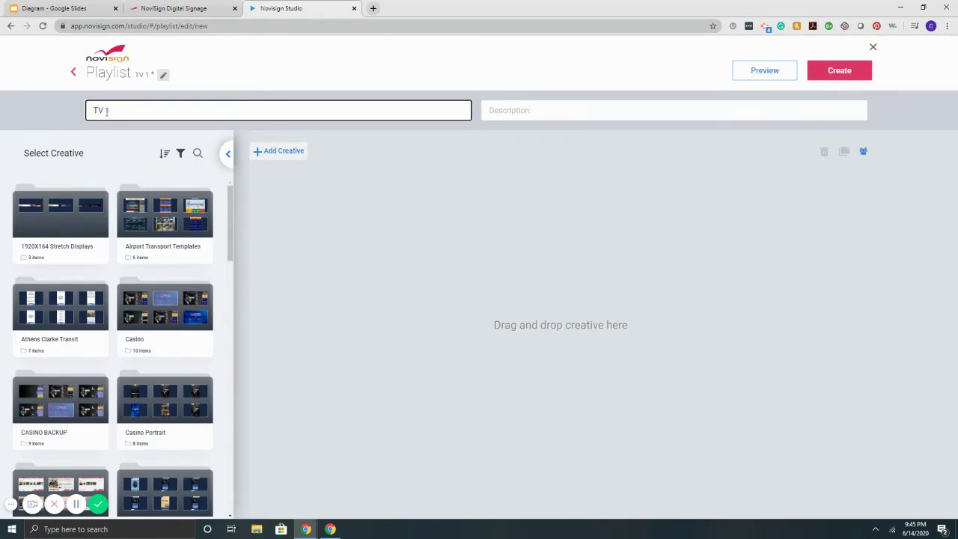
{"action": "type", "text": "- Front Lobby"}
{"action": "scroll", "coordinate": [110, 301], "scroll_direction": "down", "scroll_amount": 4}
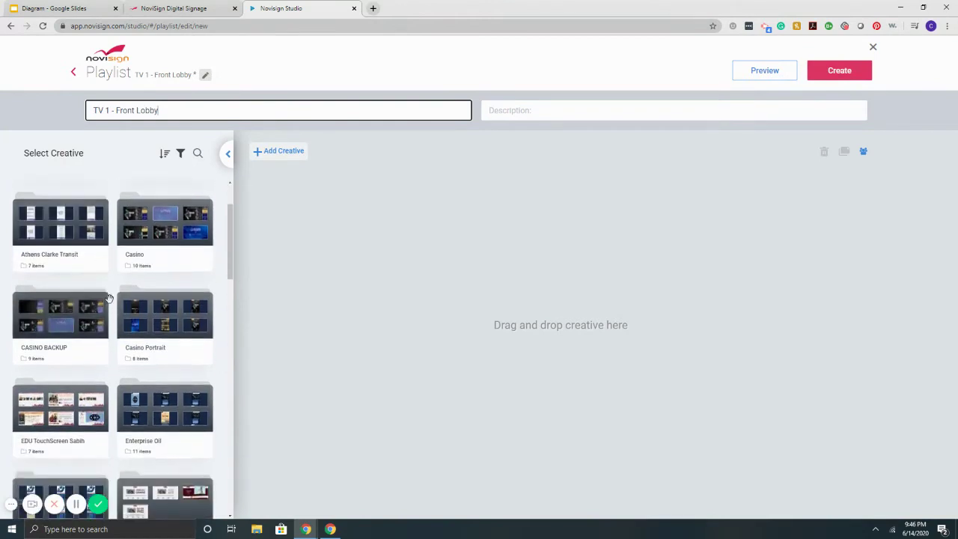
{"action": "scroll", "coordinate": [110, 300], "scroll_direction": "down", "scroll_amount": 7}
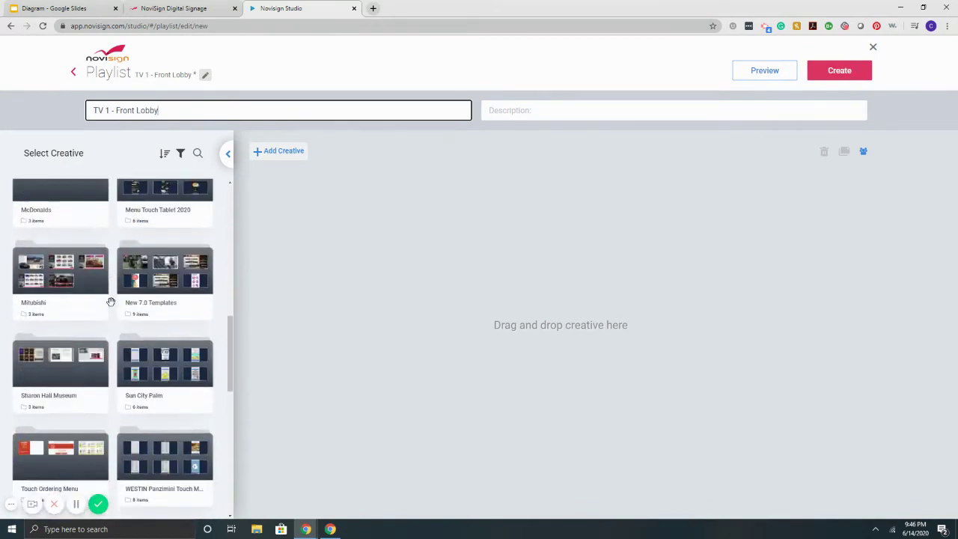
Step: Add Untitled Creative and Sam's Place - Menu 3 to the playlist
{"action": "mouse_move", "coordinate": [59, 342]}
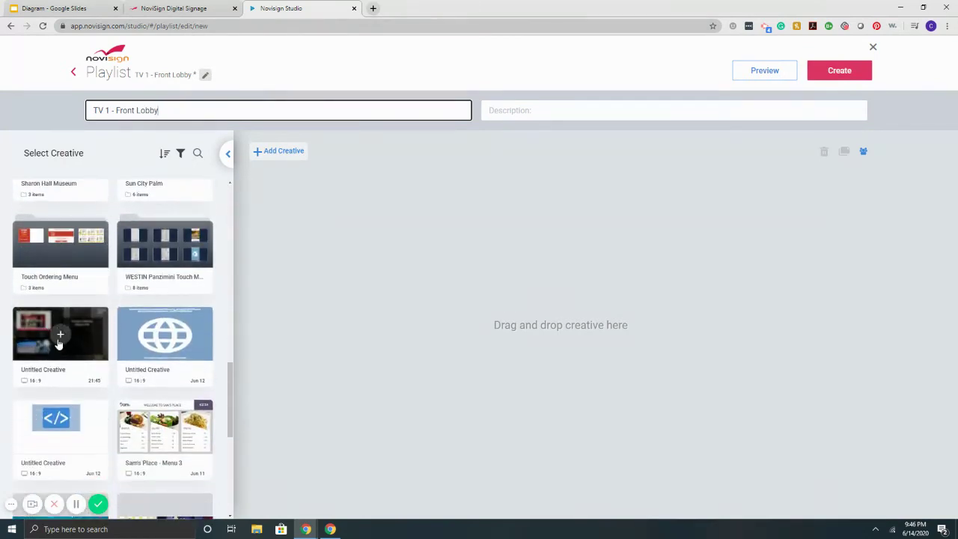
{"action": "left_click", "coordinate": [59, 337]}
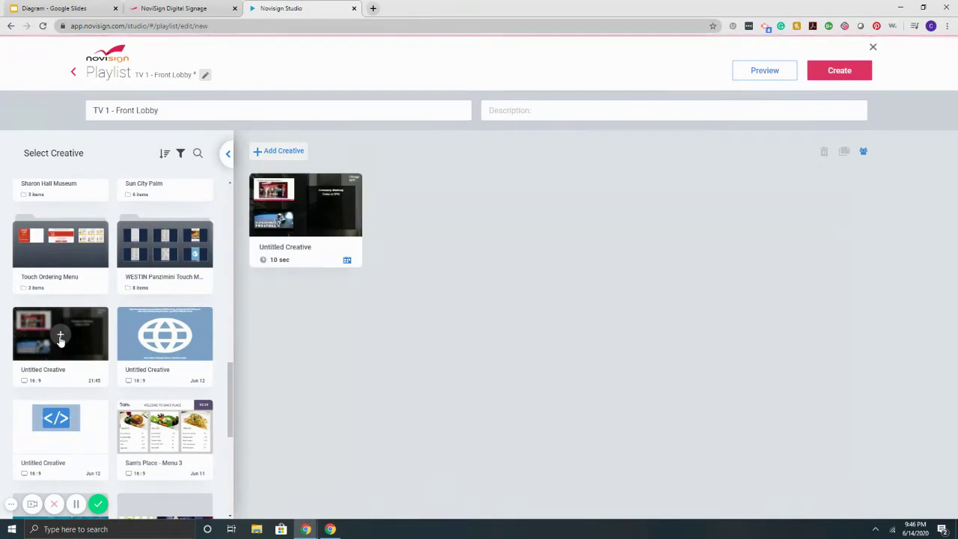
{"action": "scroll", "coordinate": [171, 329], "scroll_direction": "down", "scroll_amount": 2}
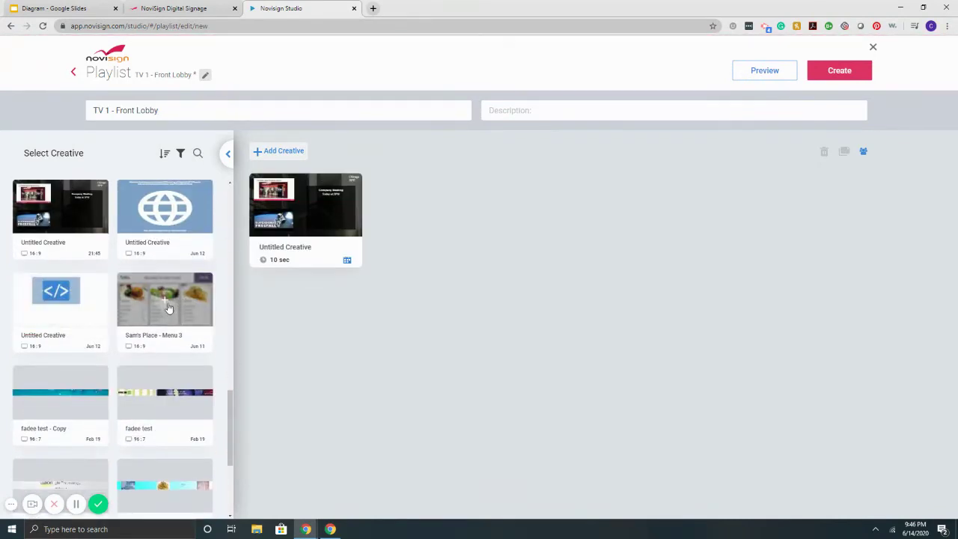
{"action": "left_click", "coordinate": [168, 303]}
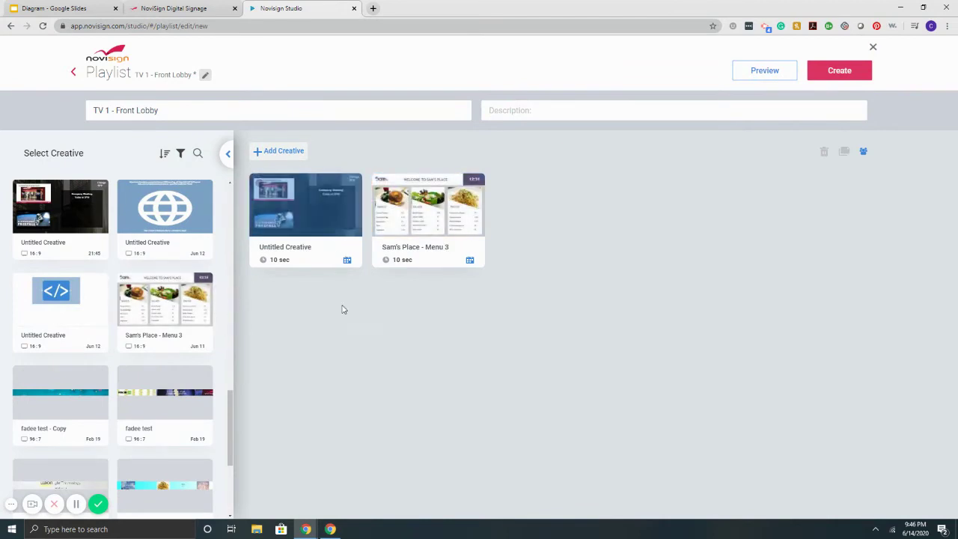
Step: Set durations: 20 sec for Untitled Creative, 3 sec for Sam's Place - Menu 3
{"action": "left_click", "coordinate": [277, 260]}
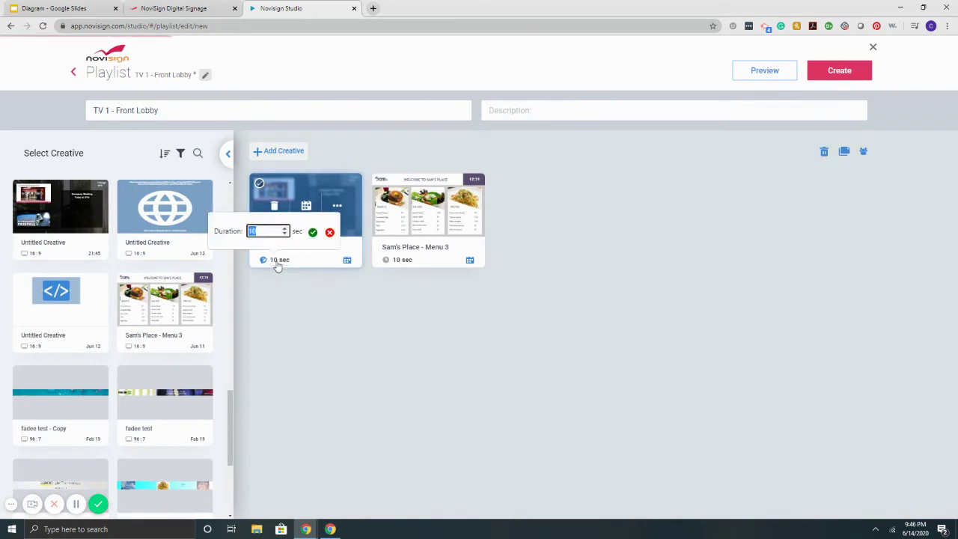
{"action": "type", "text": "20"}
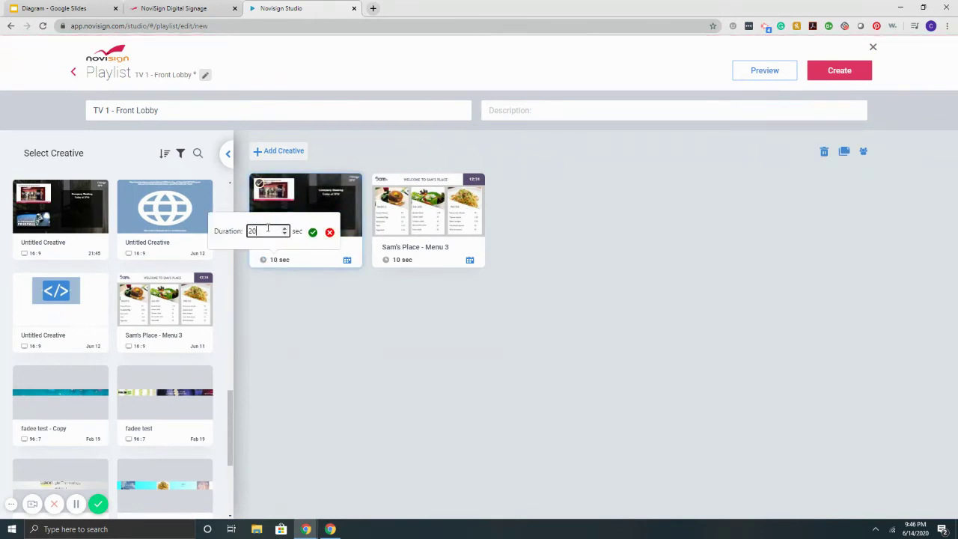
{"action": "left_click", "coordinate": [312, 233]}
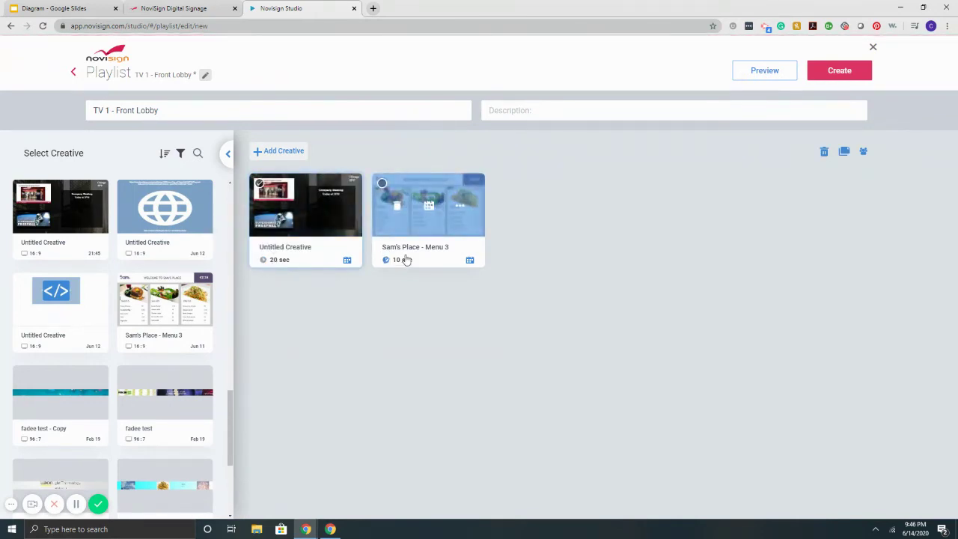
{"action": "left_click", "coordinate": [402, 260]}
{"action": "type", "text": "3"}
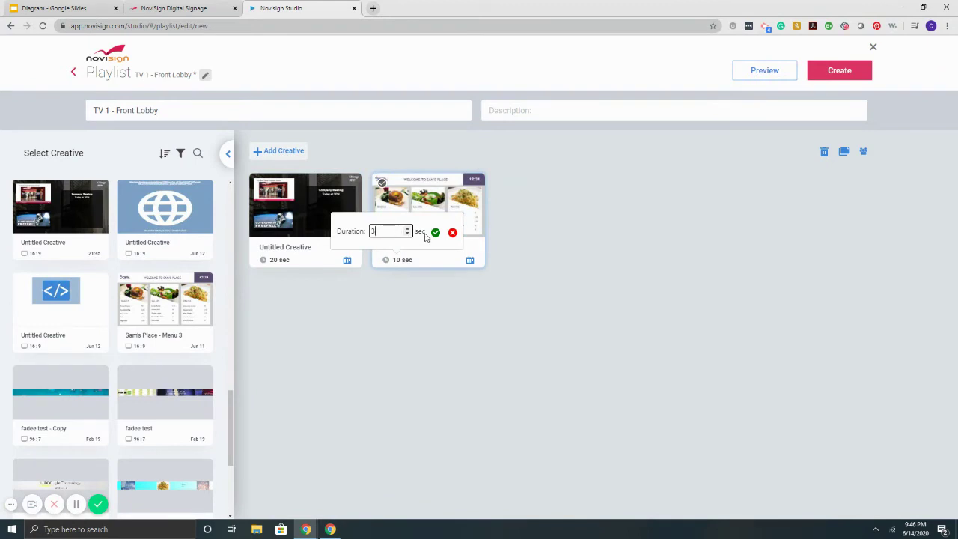
{"action": "left_click", "coordinate": [436, 233]}
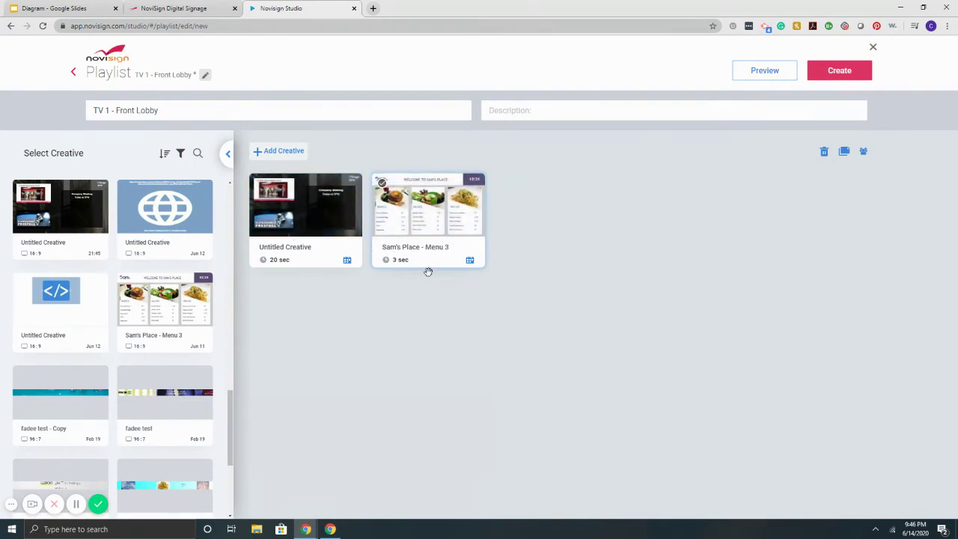
{"action": "mouse_move", "coordinate": [423, 222]}
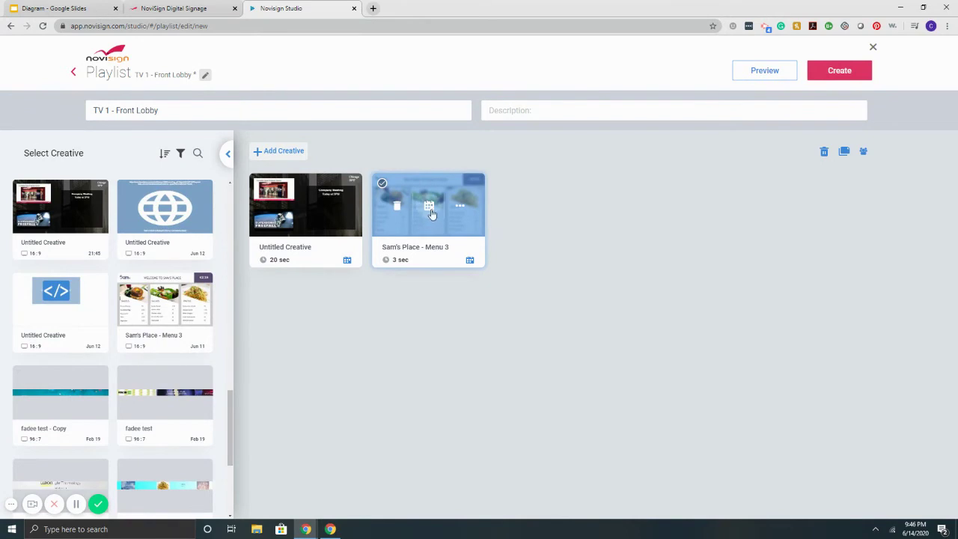
Step: Try a dated schedule for Sam's Place - Menu 3: June 17 to June 18, hours 5–6
{"action": "left_click", "coordinate": [430, 213]}
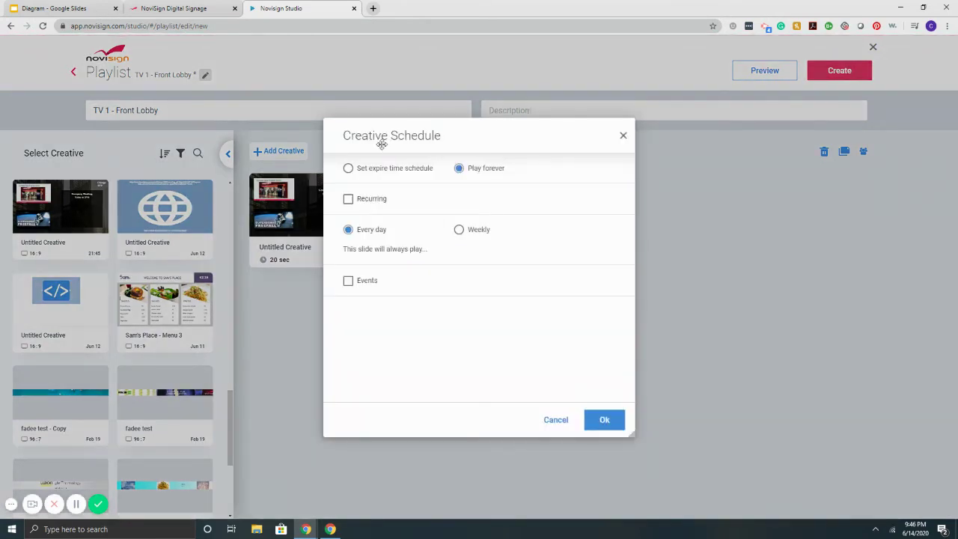
{"action": "left_click", "coordinate": [386, 170]}
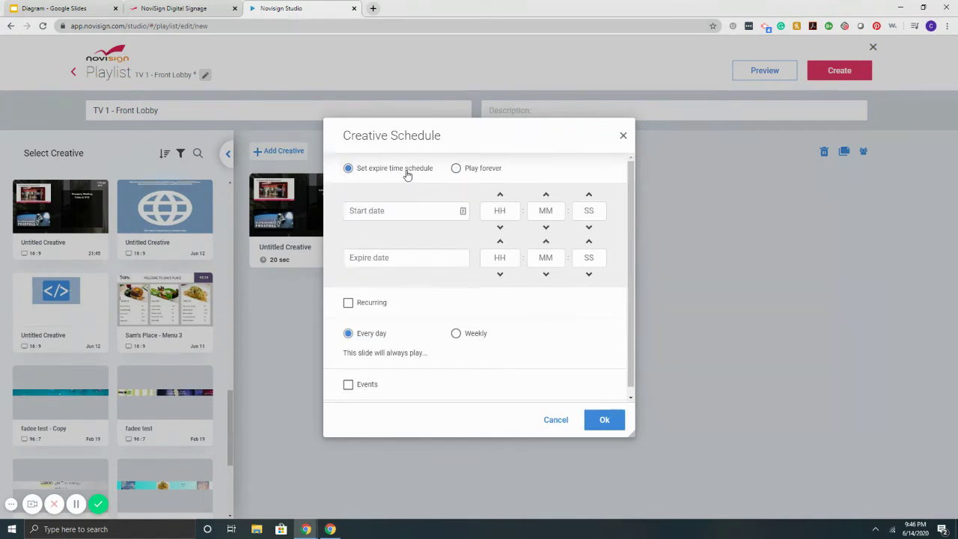
{"action": "left_click", "coordinate": [463, 210]}
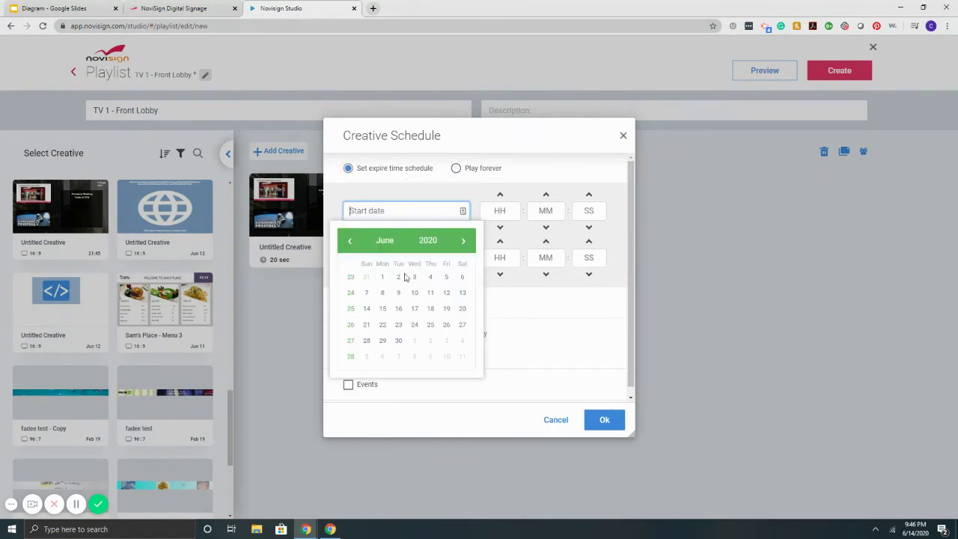
{"action": "left_click", "coordinate": [416, 311]}
{"action": "left_click", "coordinate": [415, 259]}
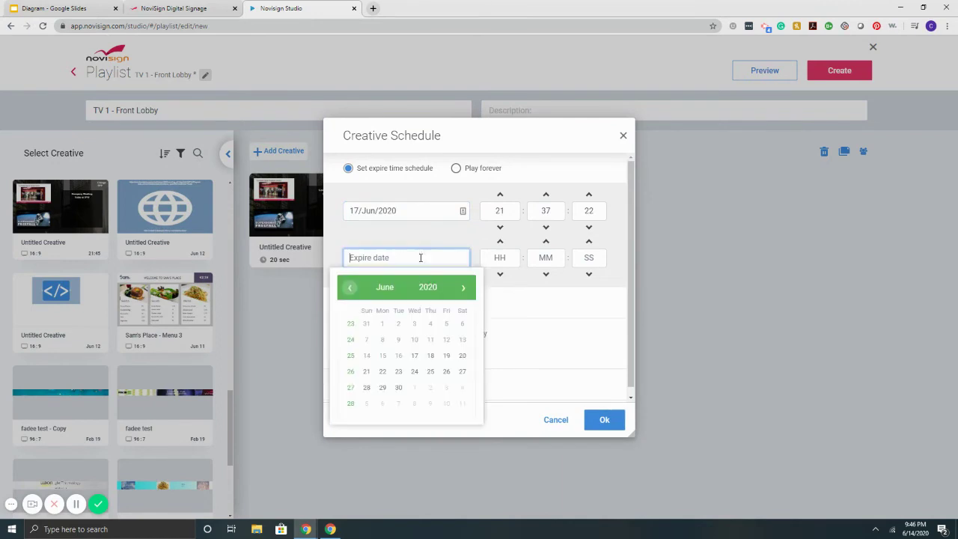
{"action": "left_click", "coordinate": [433, 355]}
{"action": "left_click", "coordinate": [500, 210]}
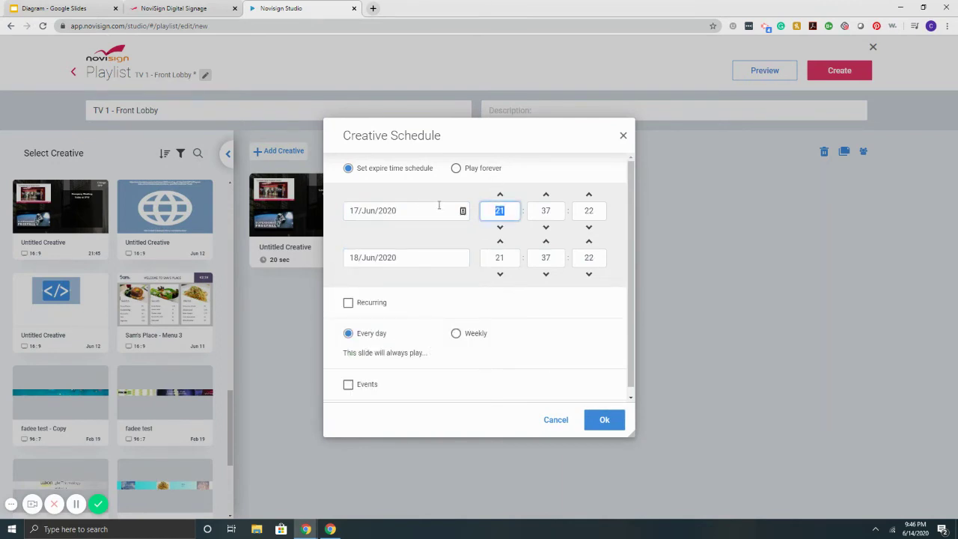
{"action": "type", "text": "5"}
{"action": "left_click", "coordinate": [513, 258]}
{"action": "type", "text": "6"}
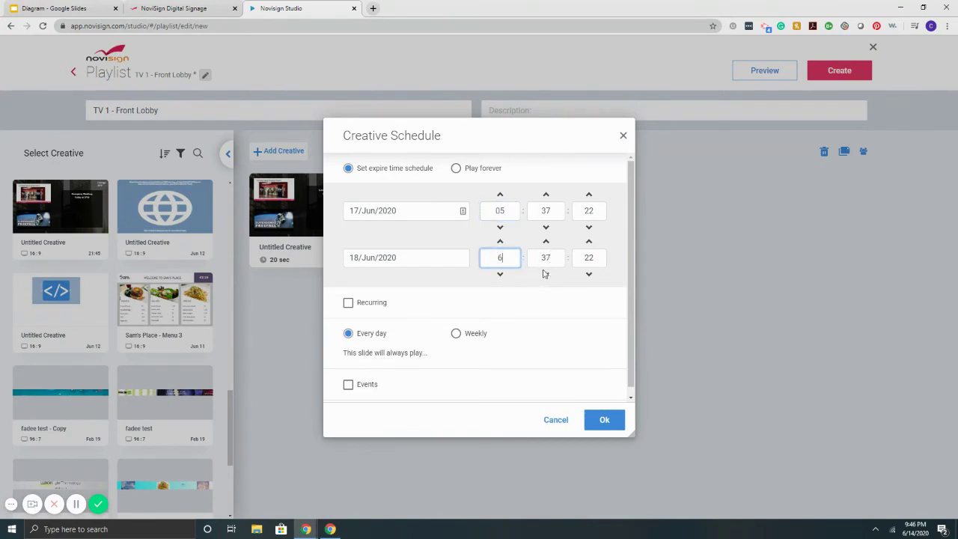
Step: Revert to Play forever, enable Recurring, and set the hours from 07 to 08
{"action": "left_click", "coordinate": [484, 168]}
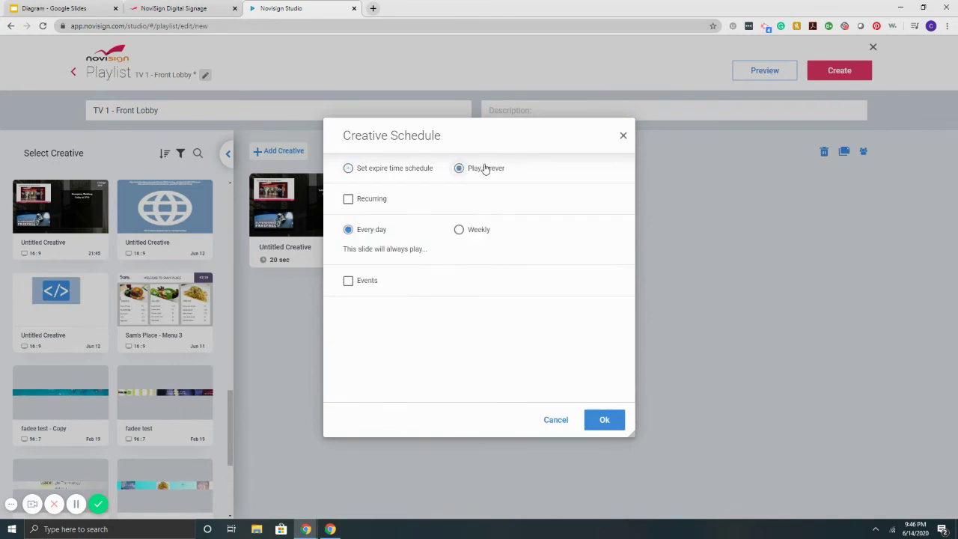
{"action": "left_click", "coordinate": [348, 199]}
{"action": "left_click", "coordinate": [481, 243]}
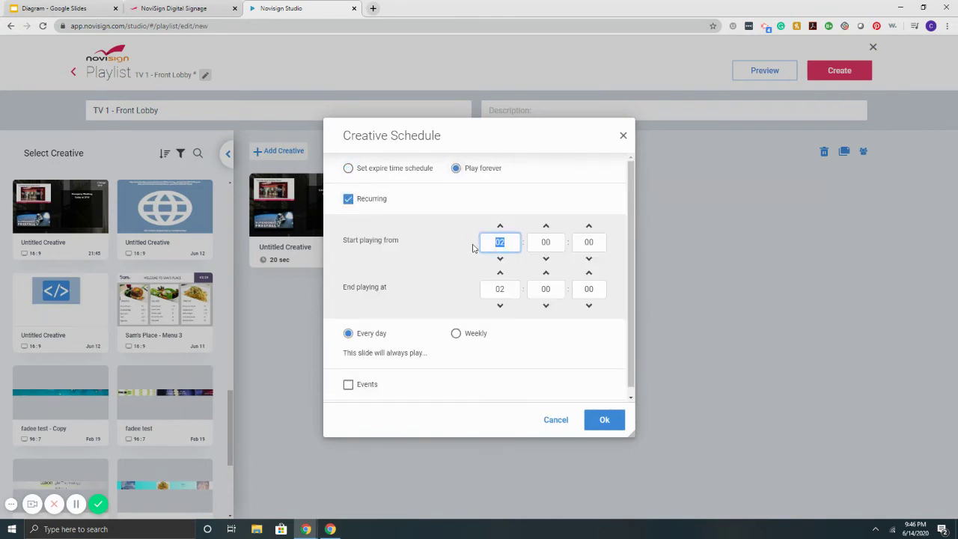
{"action": "type", "text": "7"}
{"action": "left_click", "coordinate": [515, 289]}
{"action": "type", "text": "01"}
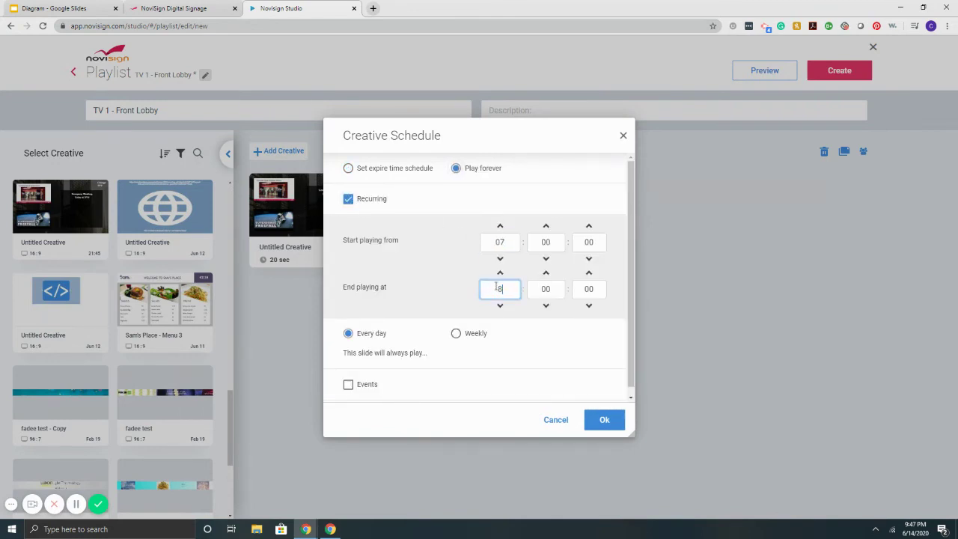
{"action": "scroll", "coordinate": [394, 323], "scroll_direction": "down", "scroll_amount": 1}
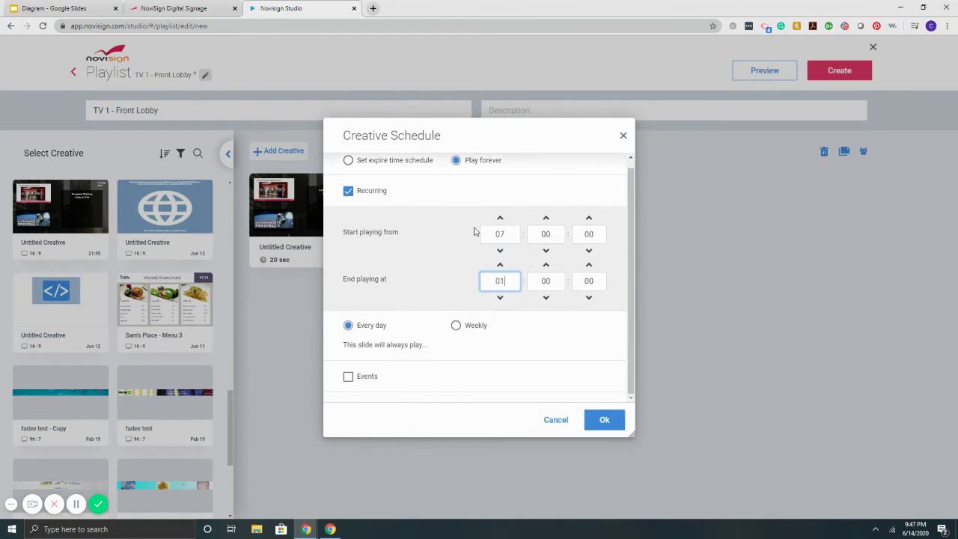
{"action": "left_click", "coordinate": [481, 285]}
{"action": "type", "text": "8"}
Step: Make the recurrence weekly on Tuesday and Friday and apply the schedule
{"action": "left_click", "coordinate": [475, 328]}
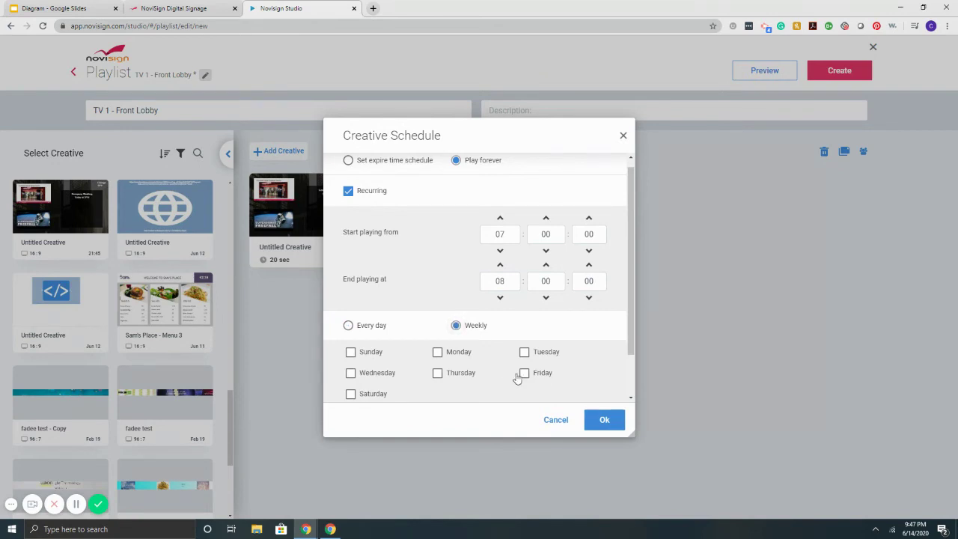
{"action": "left_click", "coordinate": [524, 373]}
{"action": "left_click", "coordinate": [525, 353]}
{"action": "scroll", "coordinate": [507, 285], "scroll_direction": "up", "scroll_amount": 1}
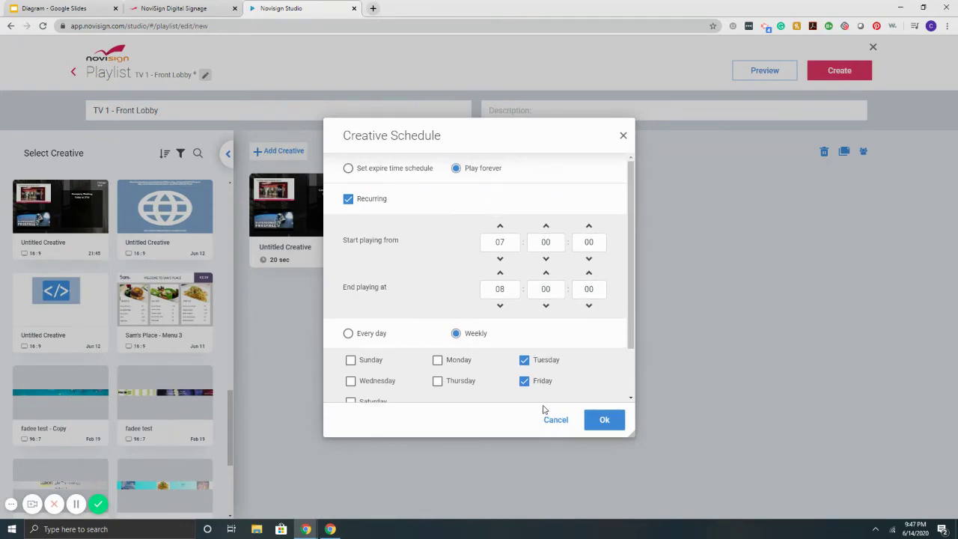
{"action": "left_click", "coordinate": [605, 421]}
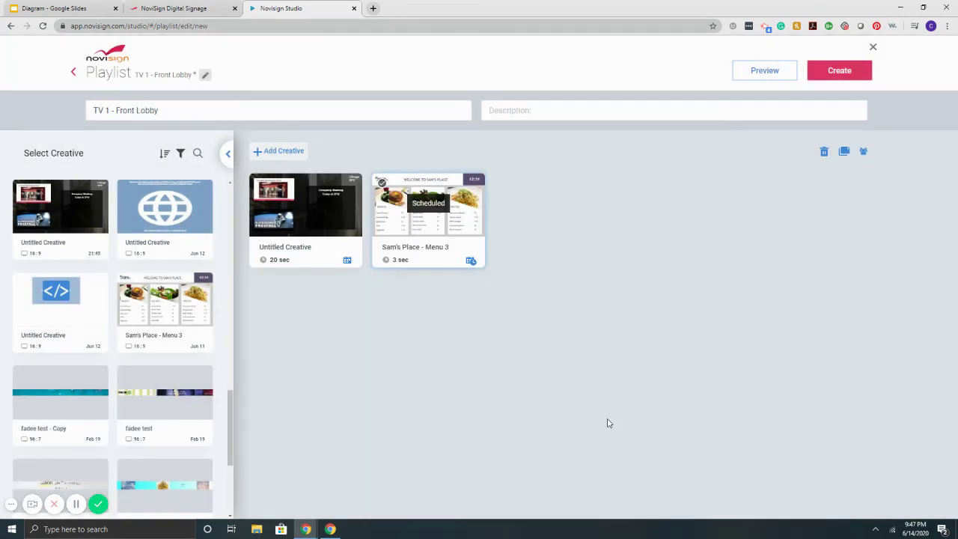
Step: Save the playlist, then create screen 'TV 1 - front lobby' playing TV 1 - Front Lobby
{"action": "left_click", "coordinate": [838, 72]}
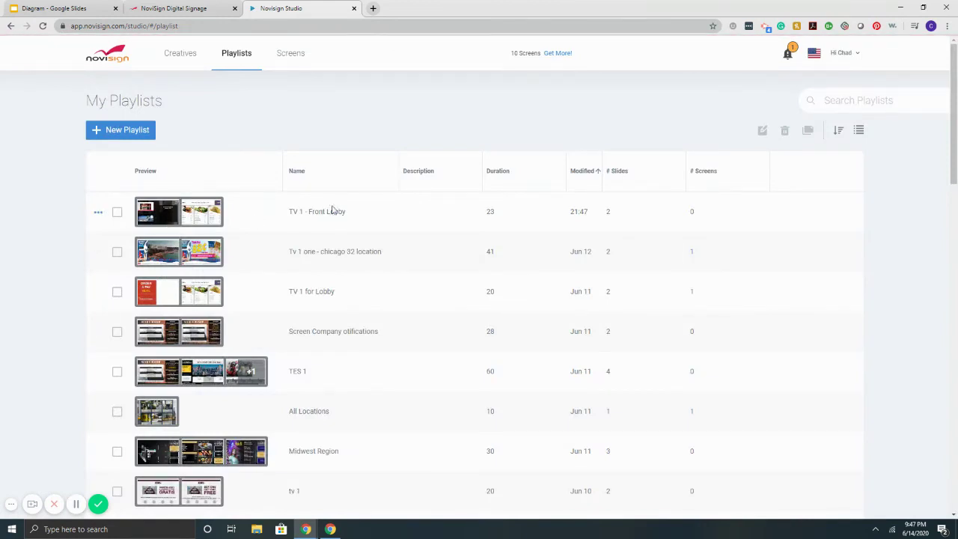
{"action": "left_click", "coordinate": [287, 60]}
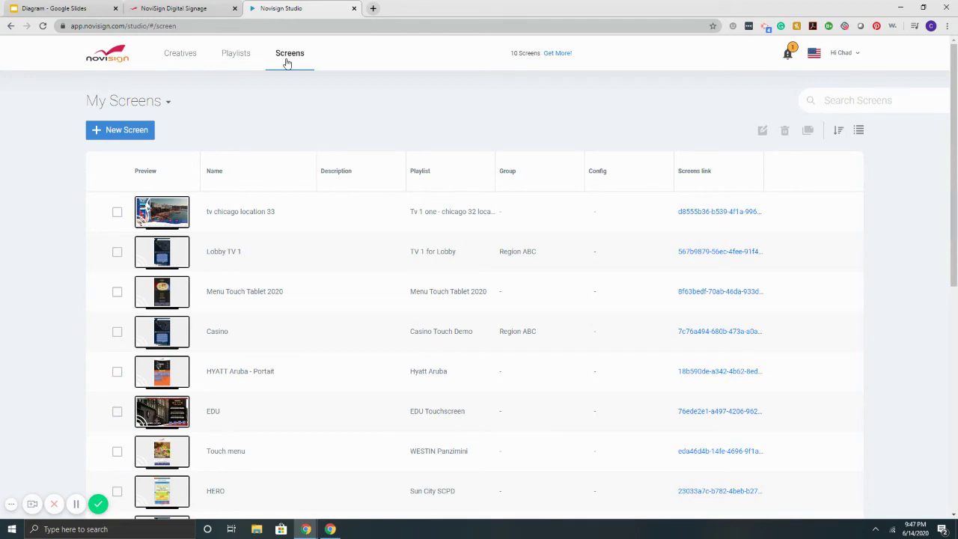
{"action": "left_click", "coordinate": [117, 127]}
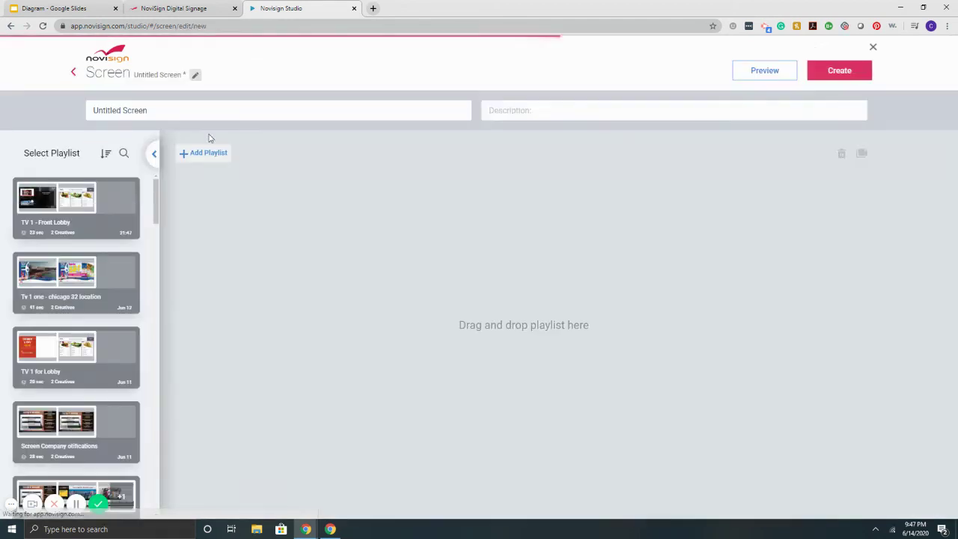
{"action": "left_click_drag", "start_coordinate": [238, 110], "coordinate": [0, 111]}
{"action": "key", "text": "BackSpace"}
{"action": "type", "text": "TV"}
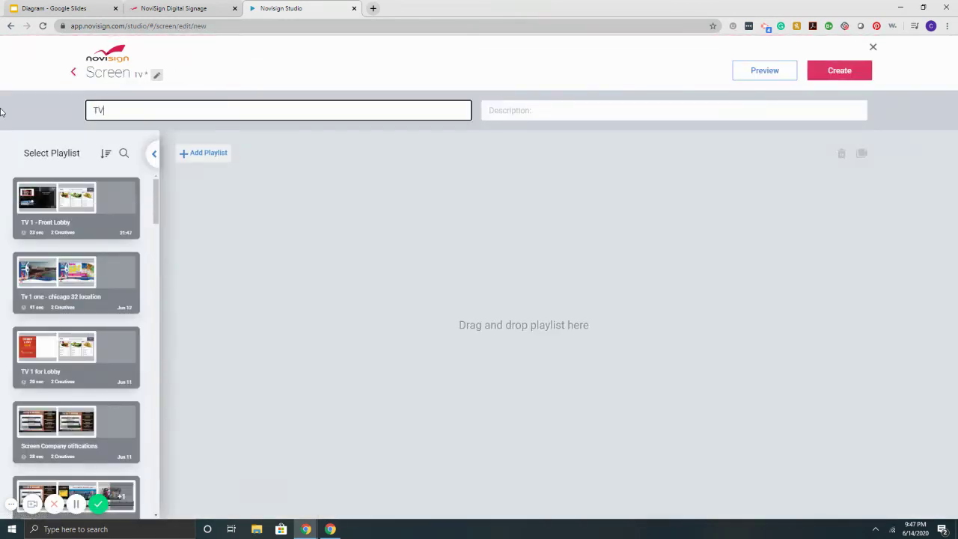
{"action": "type", "text": " 1 - front lobby"}
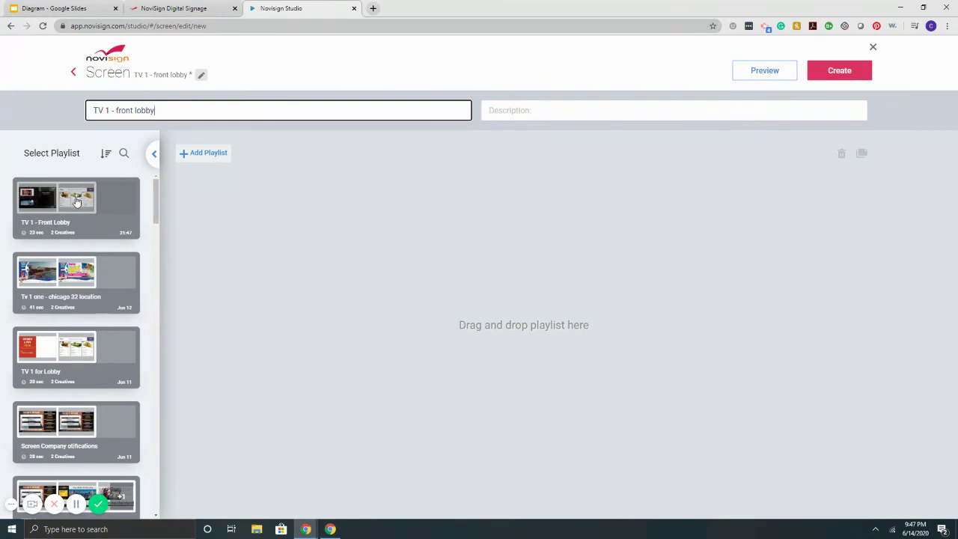
{"action": "left_click_drag", "start_coordinate": [75, 201], "coordinate": [485, 248]}
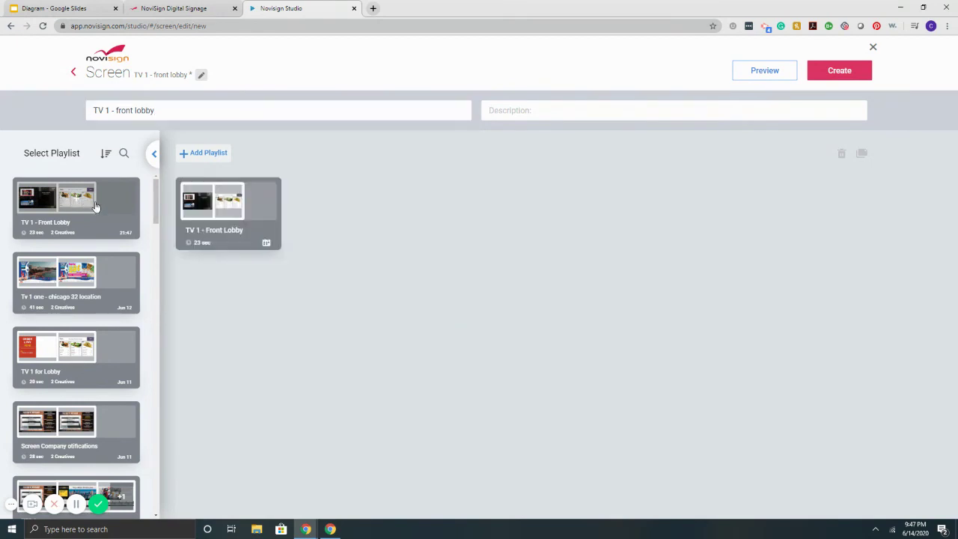
{"action": "left_click", "coordinate": [828, 73]}
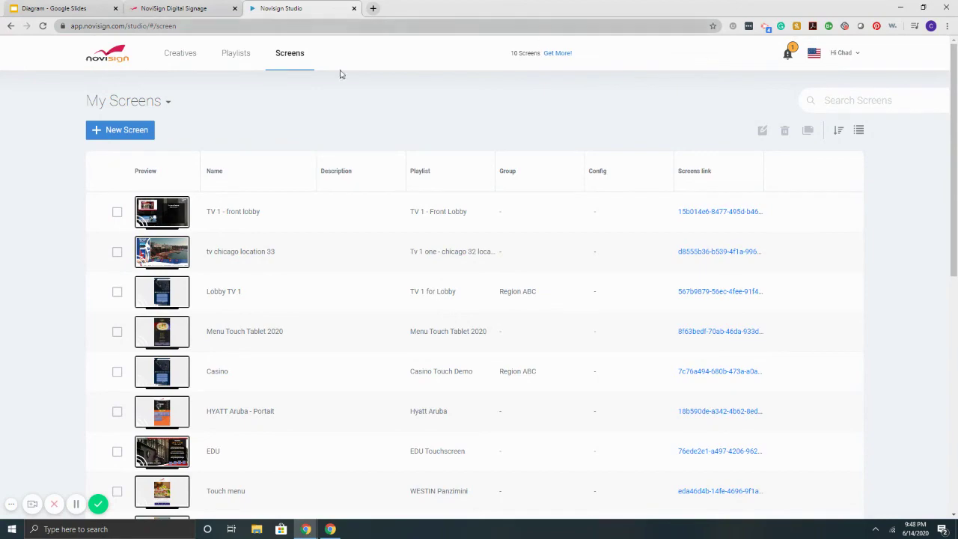
Step: Return to My Creatives, then open the account sign-up on the NoviSign website
{"action": "left_click", "coordinate": [193, 55]}
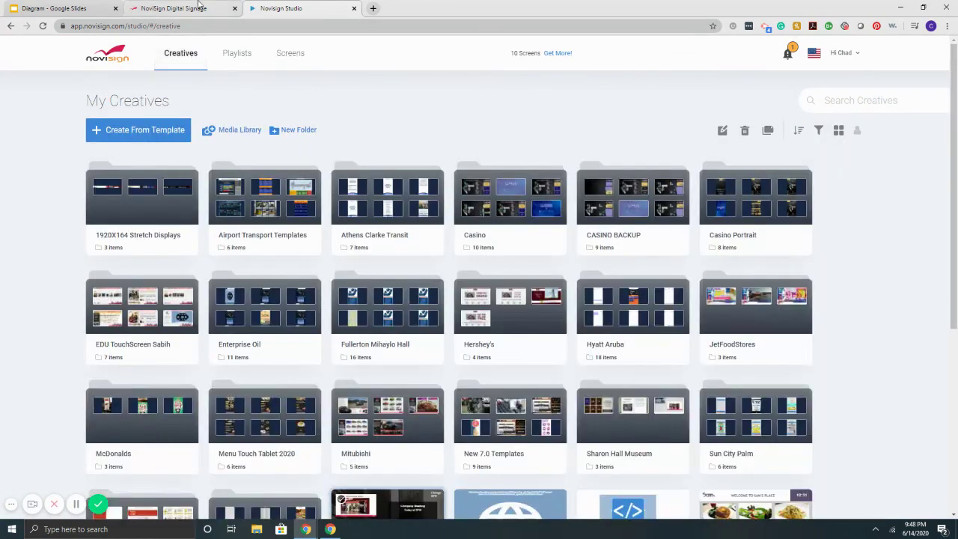
{"action": "left_click", "coordinate": [199, 9]}
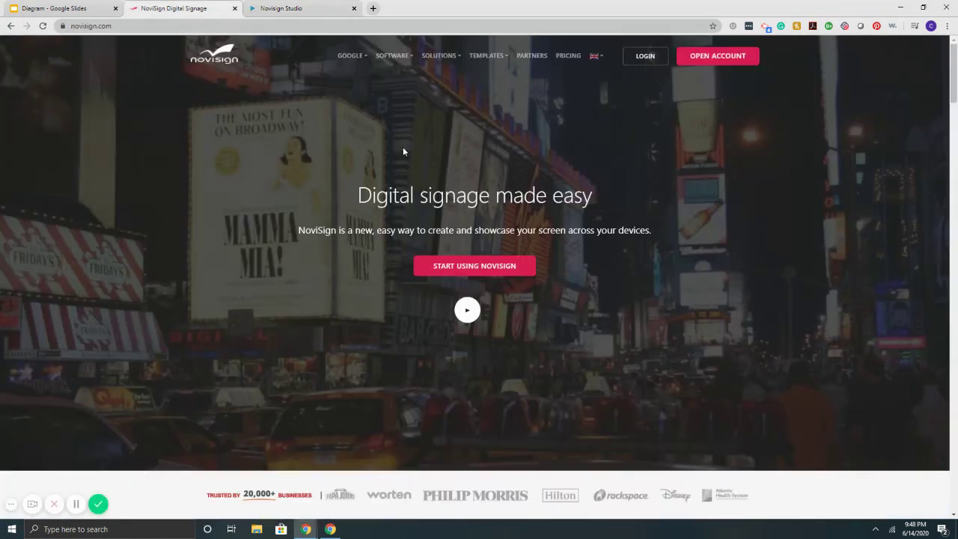
{"action": "left_click", "coordinate": [690, 66]}
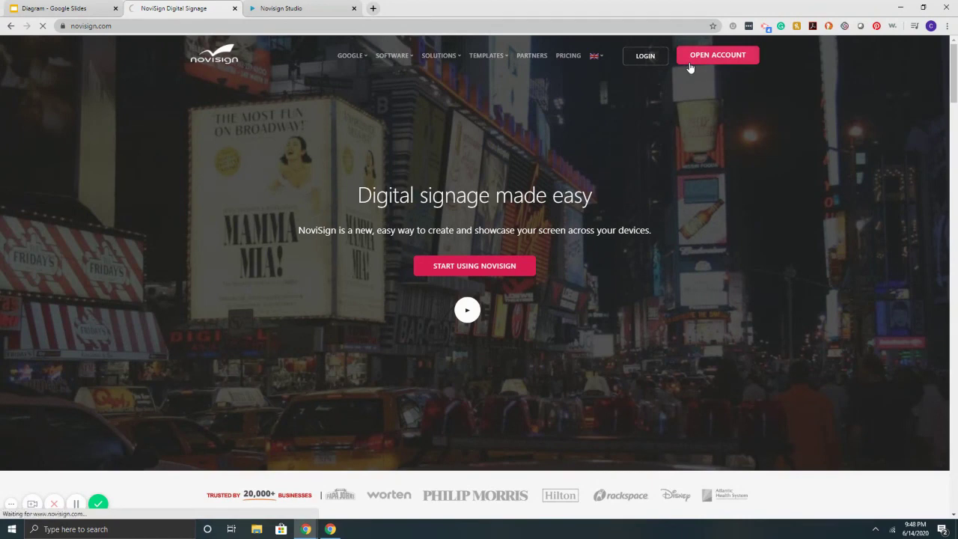